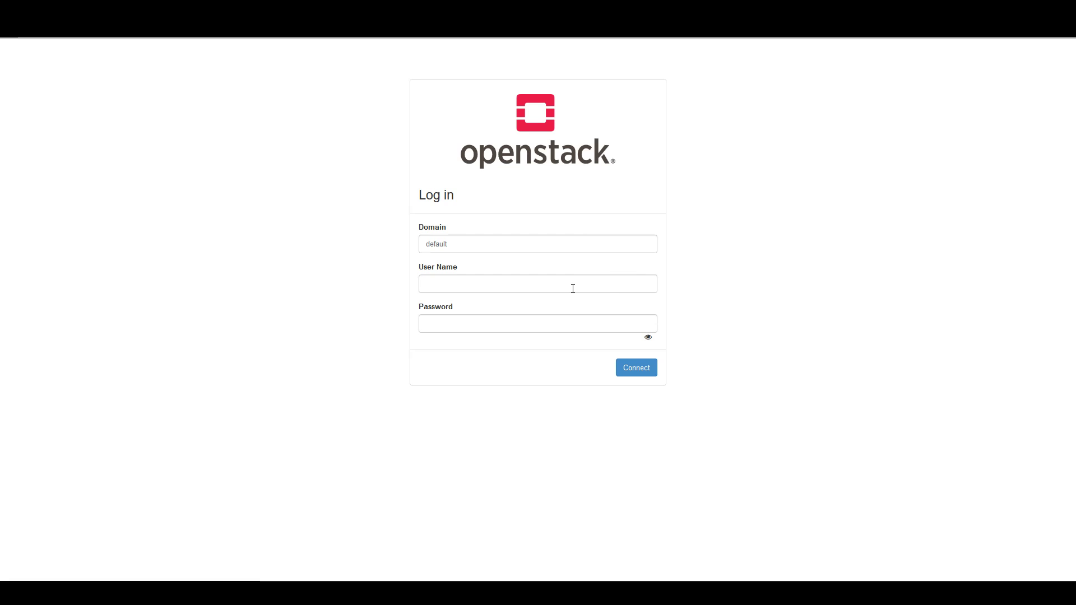
# Log in to the OpenStack dashboard with the test account's user name and password
pyautogui.click(530, 283)
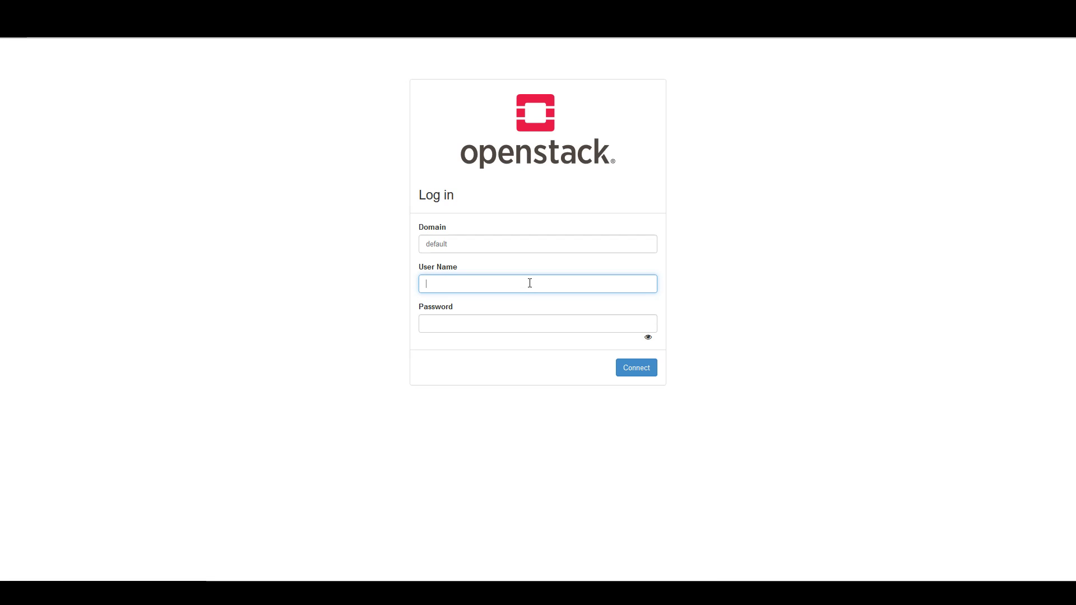
pyautogui.write('testacc')
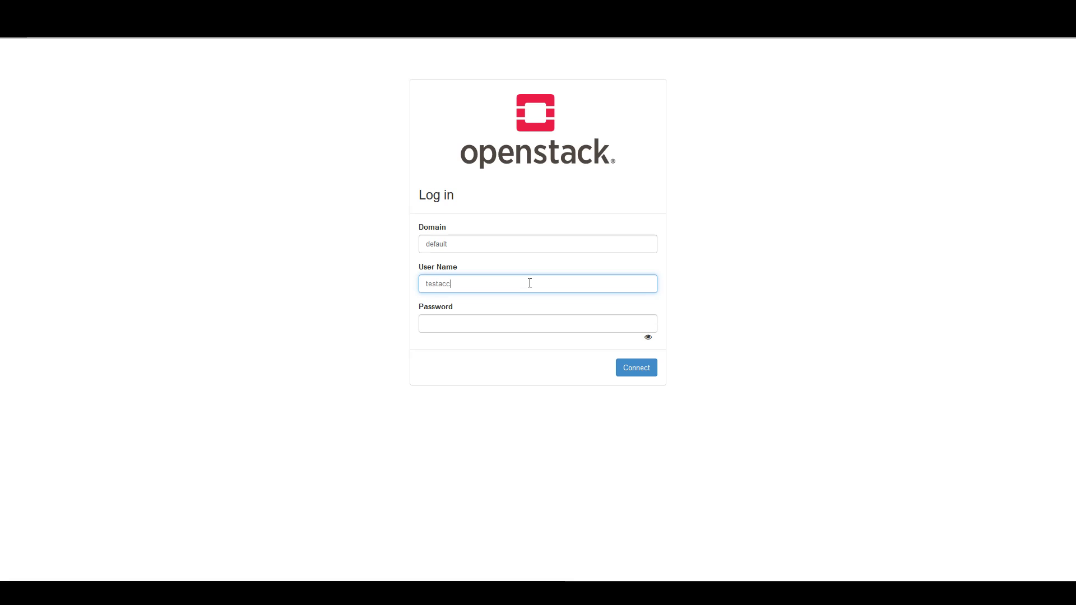
pyautogui.write('ountpleasei')
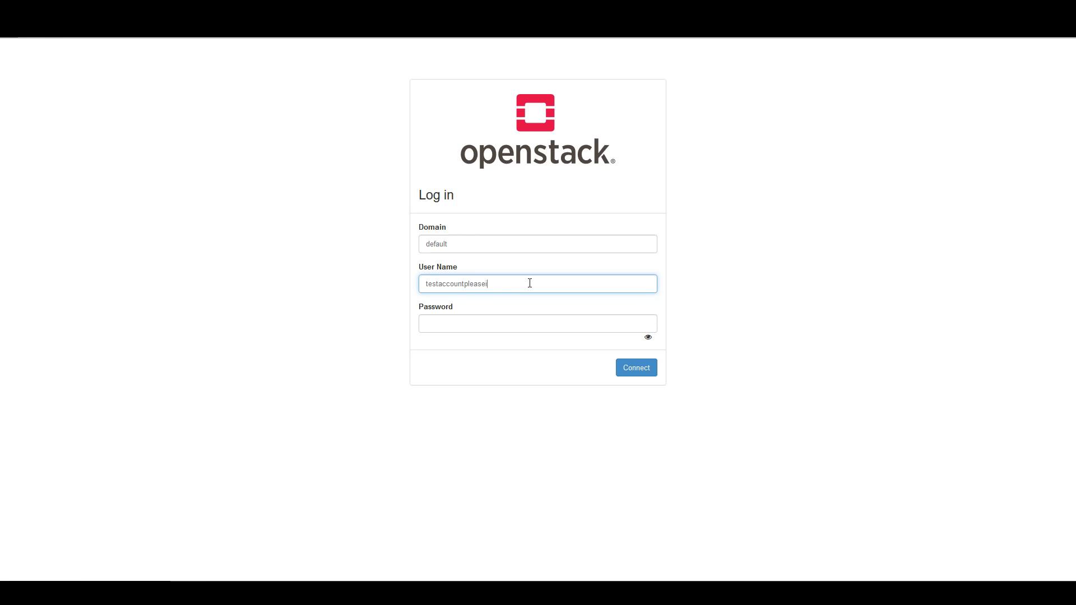
pyautogui.write('gnore')
pyautogui.press('Tab')
pyautogui.write('•••••••••••')
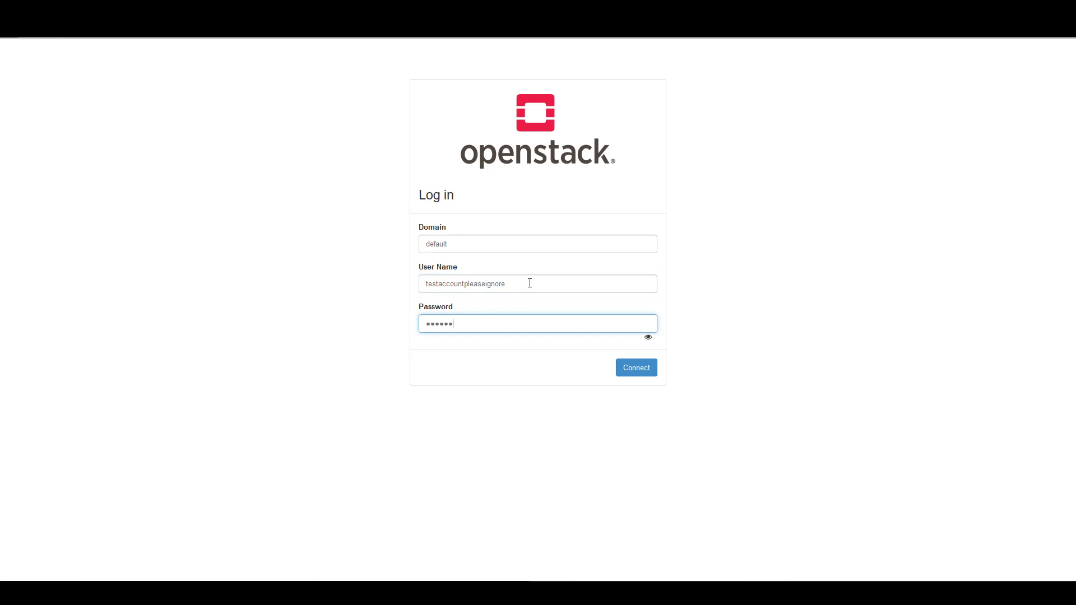
pyautogui.write('••••')
pyautogui.click(636, 371)
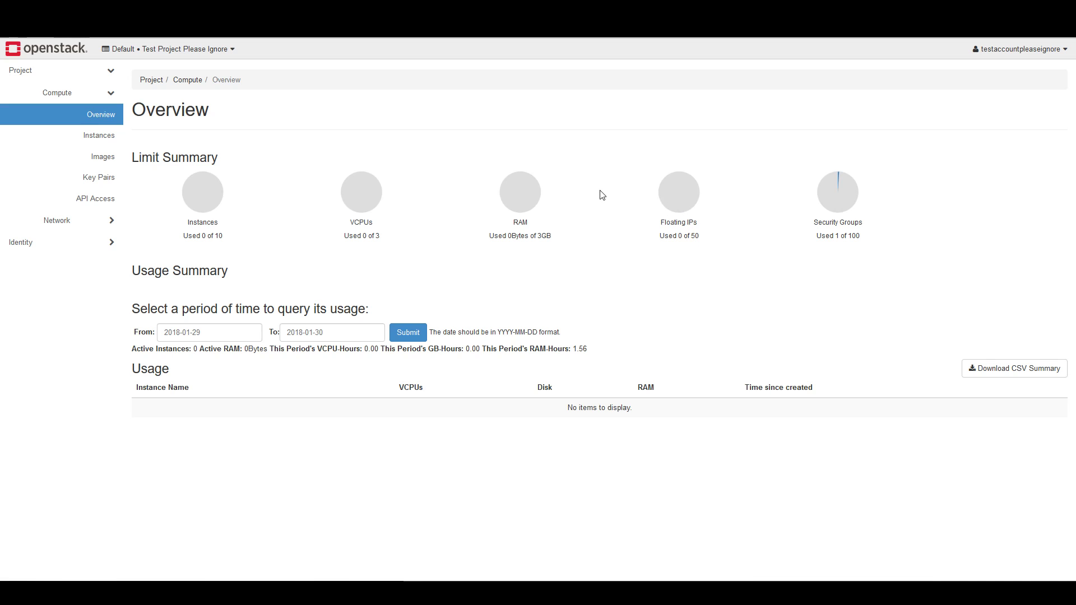
# Begin launching a new compute instance named TestInstance with a count of 1
pyautogui.click(100, 140)
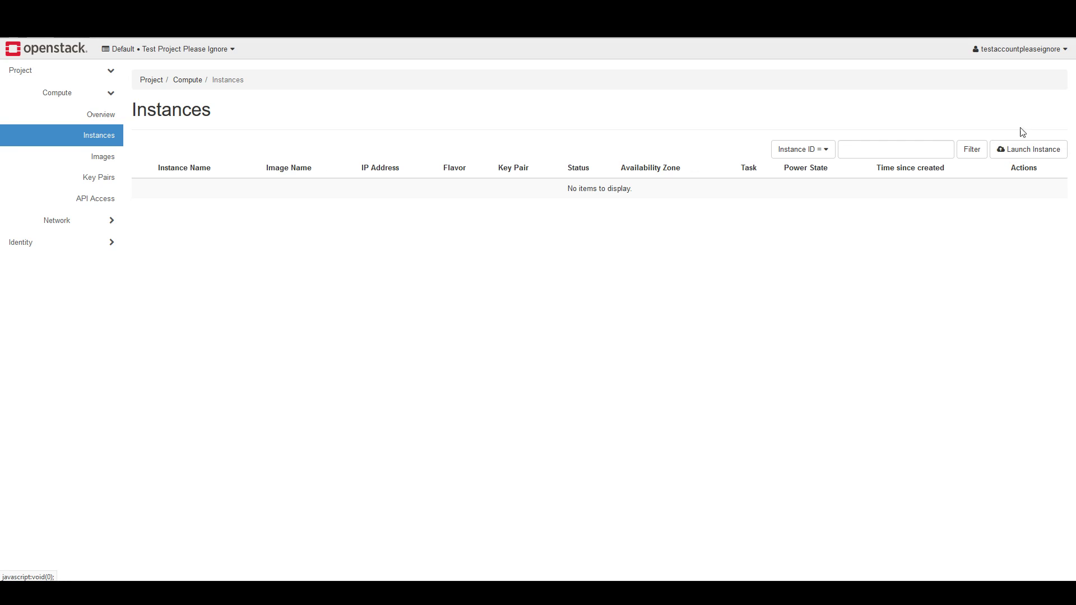
pyautogui.click(1019, 154)
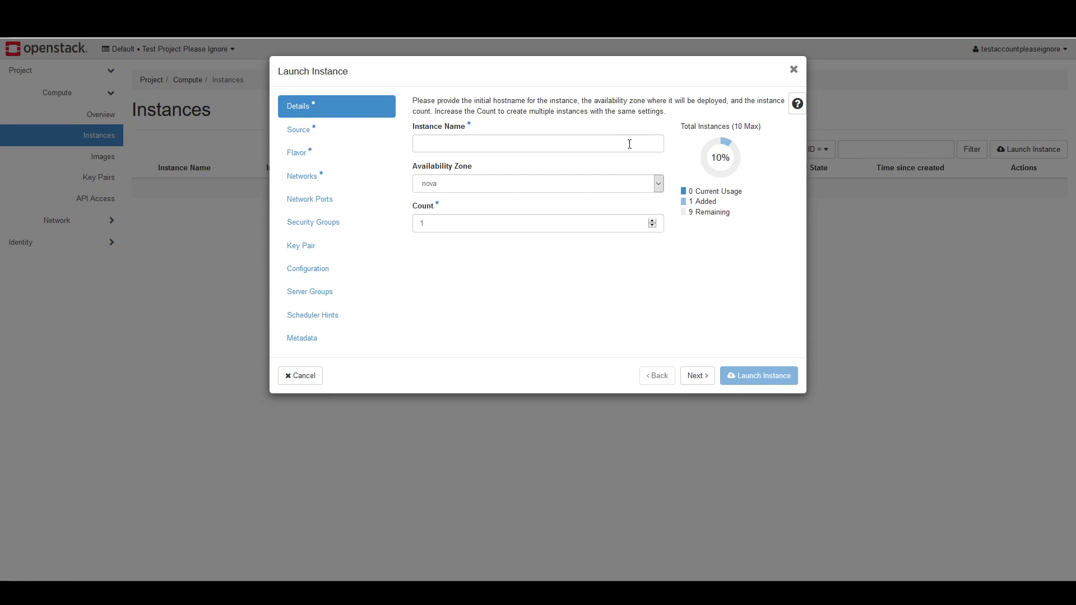
pyautogui.click(627, 144)
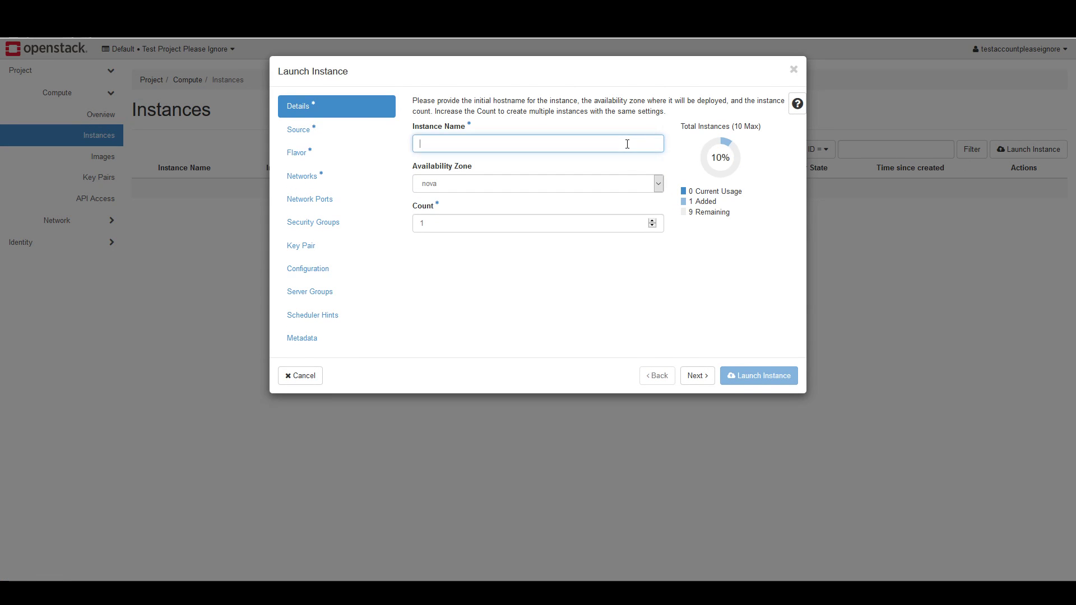
pyautogui.write('TestInstance')
pyautogui.click(530, 249)
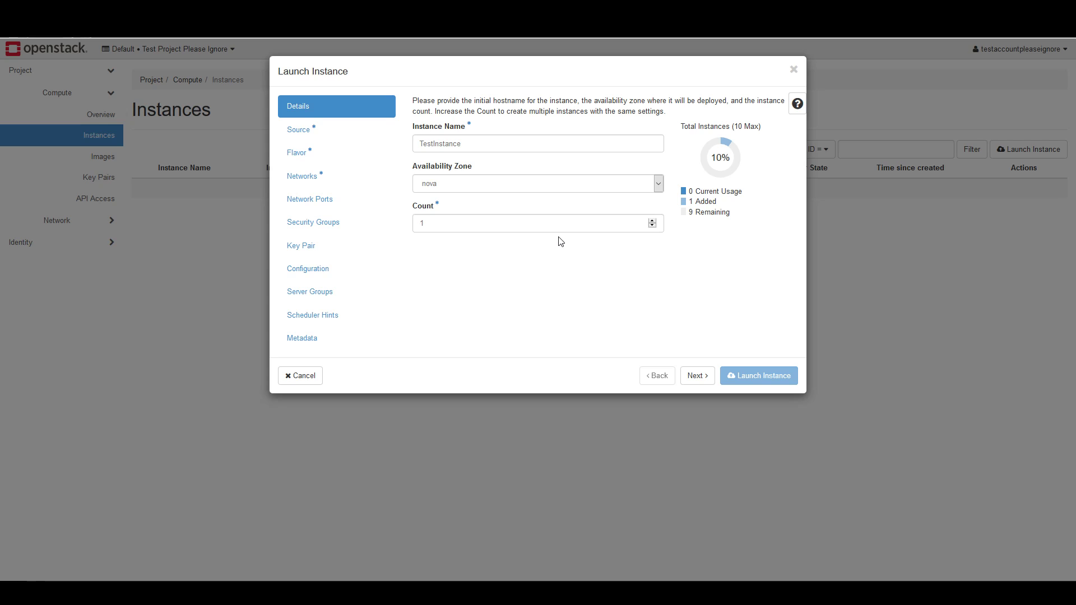
pyautogui.click(652, 222)
pyautogui.click(653, 225)
pyautogui.click(652, 225)
pyautogui.click(653, 225)
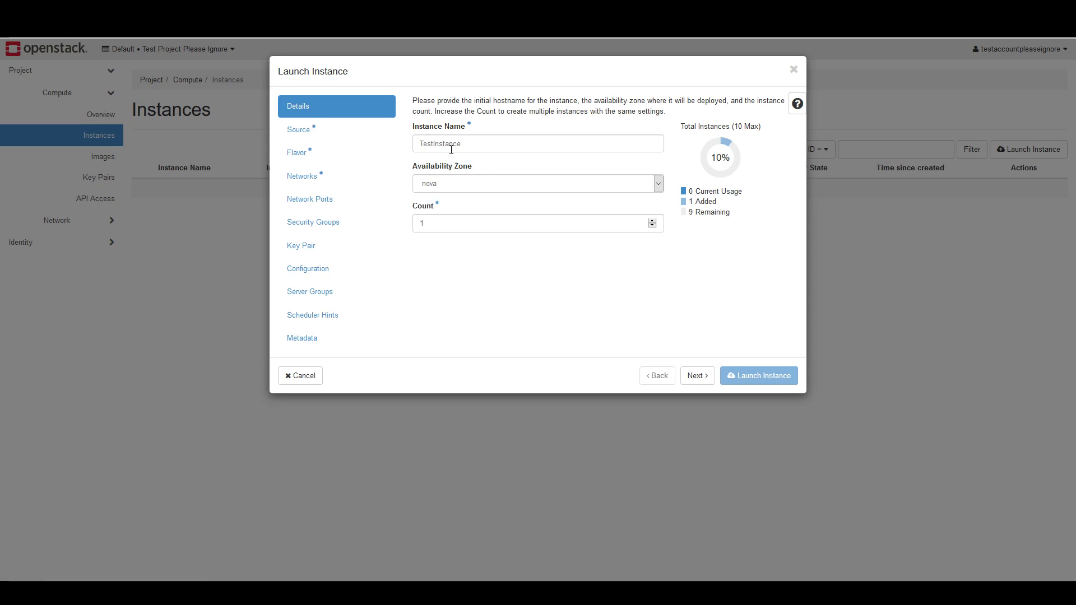
# Allocate the Cirros image as the instance's boot source
pyautogui.click(311, 135)
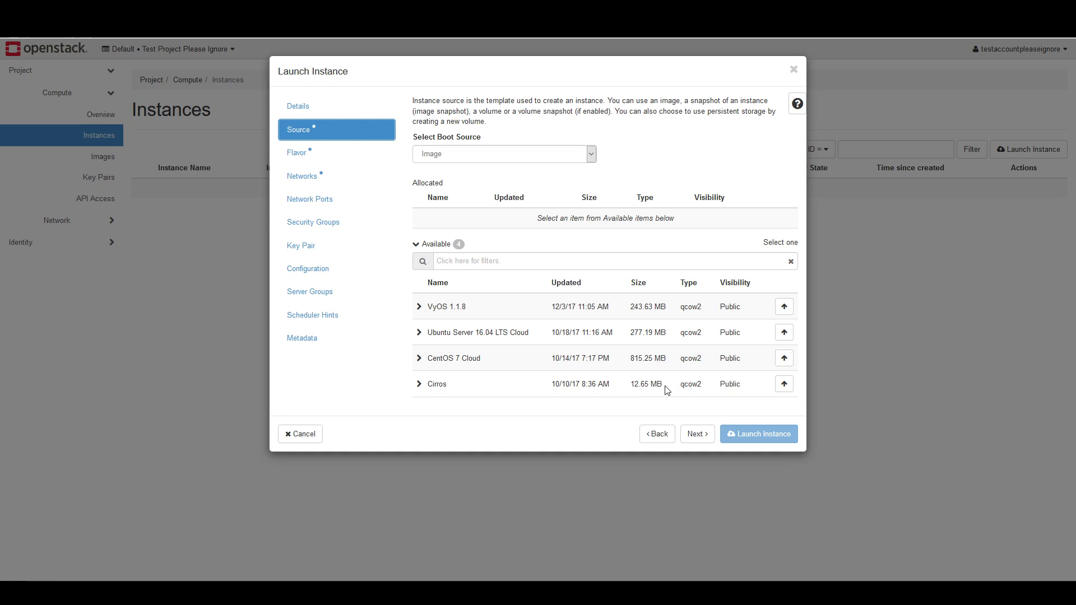
pyautogui.click(784, 385)
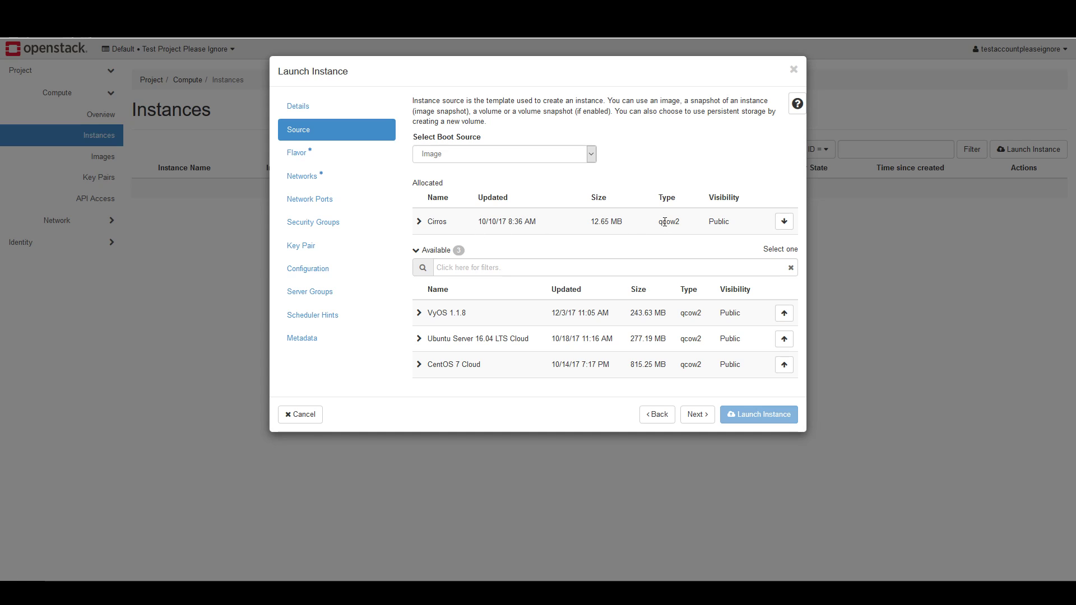
pyautogui.click(784, 223)
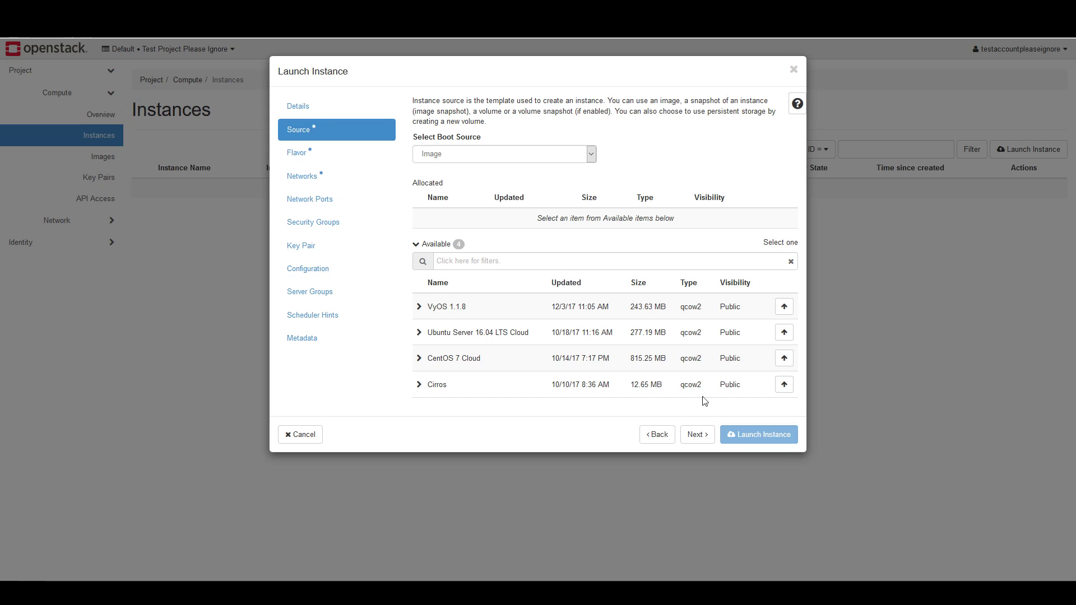
pyautogui.click(783, 386)
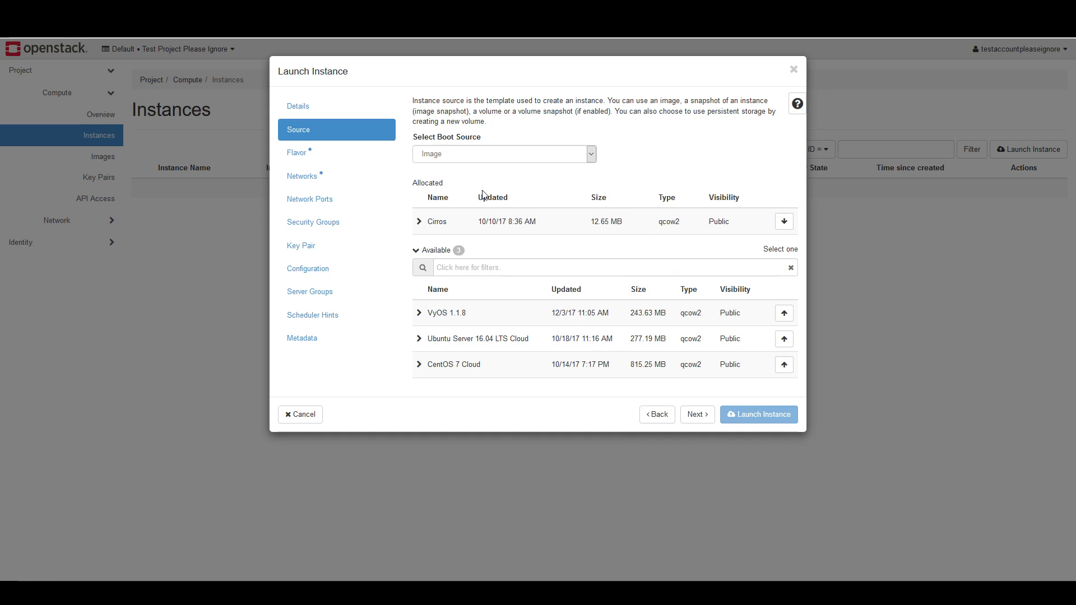
# Compare the flavors with Ubuntu Server 16.04 LTS Cloud and CentOS 7 Cloud as boot source, and reallocate the Cirros image
pyautogui.click(301, 158)
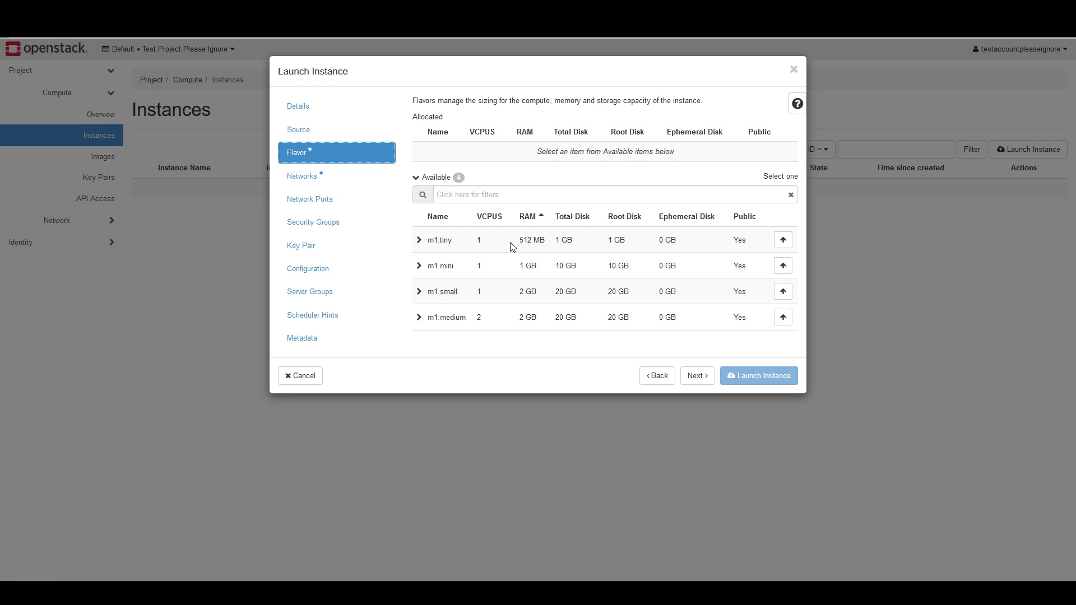
pyautogui.click(330, 132)
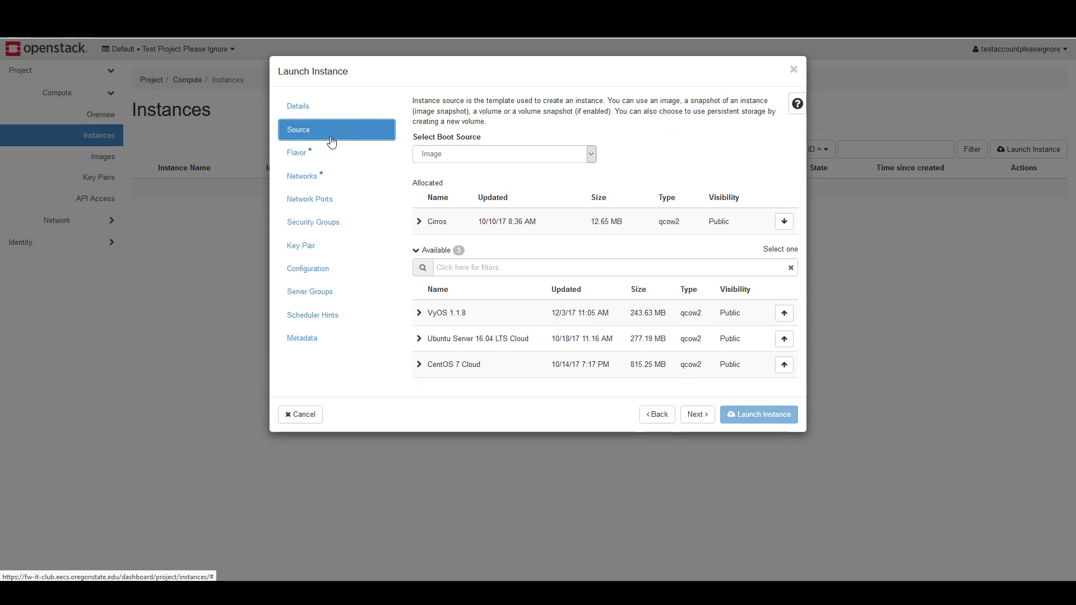
pyautogui.click(784, 338)
pyautogui.click(348, 161)
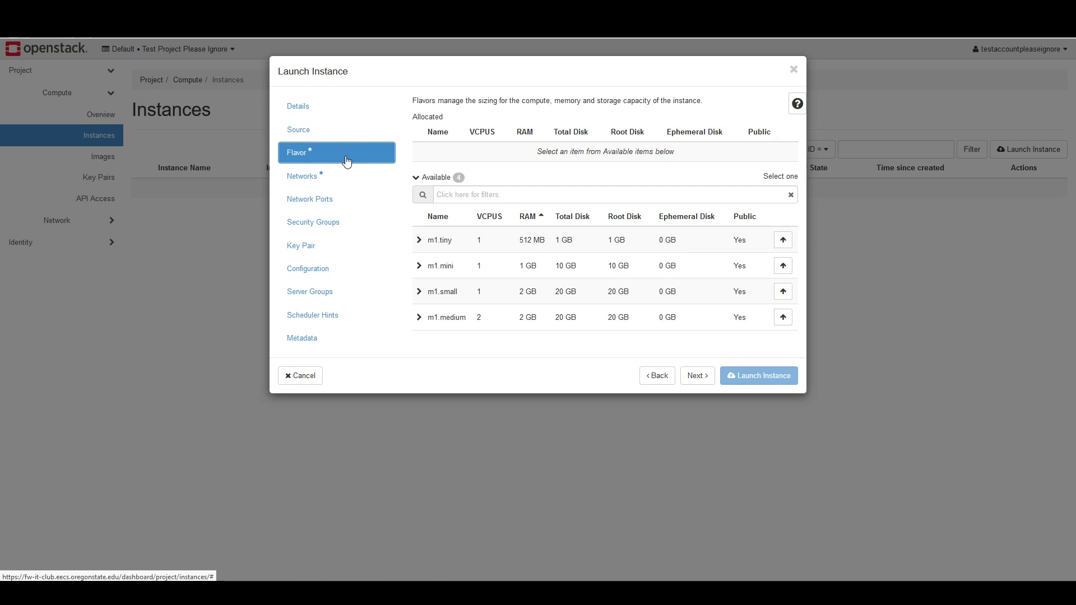
pyautogui.click(331, 131)
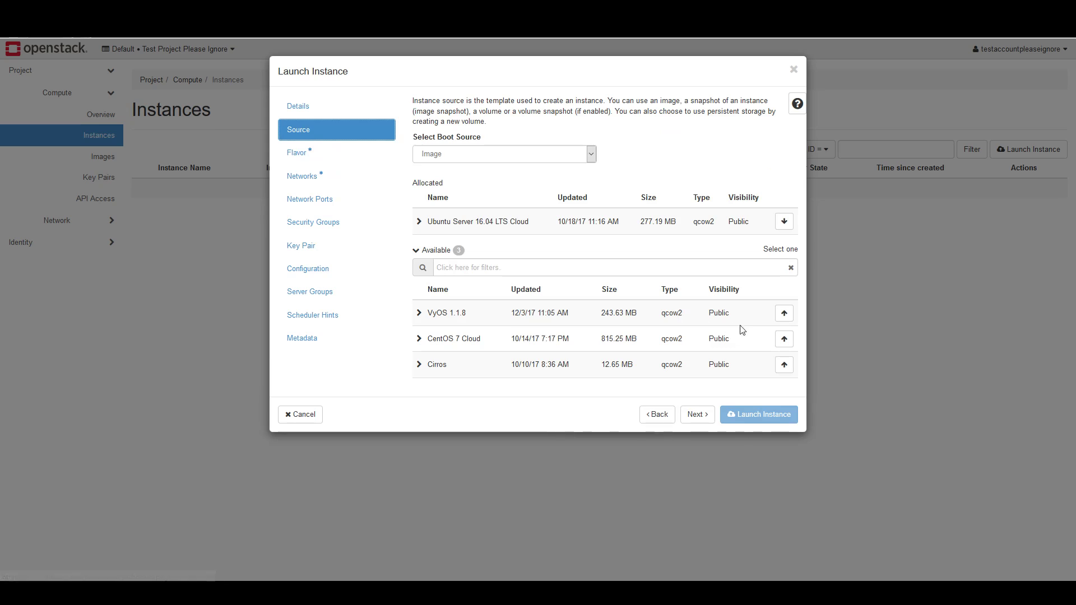
pyautogui.click(782, 343)
pyautogui.click(295, 152)
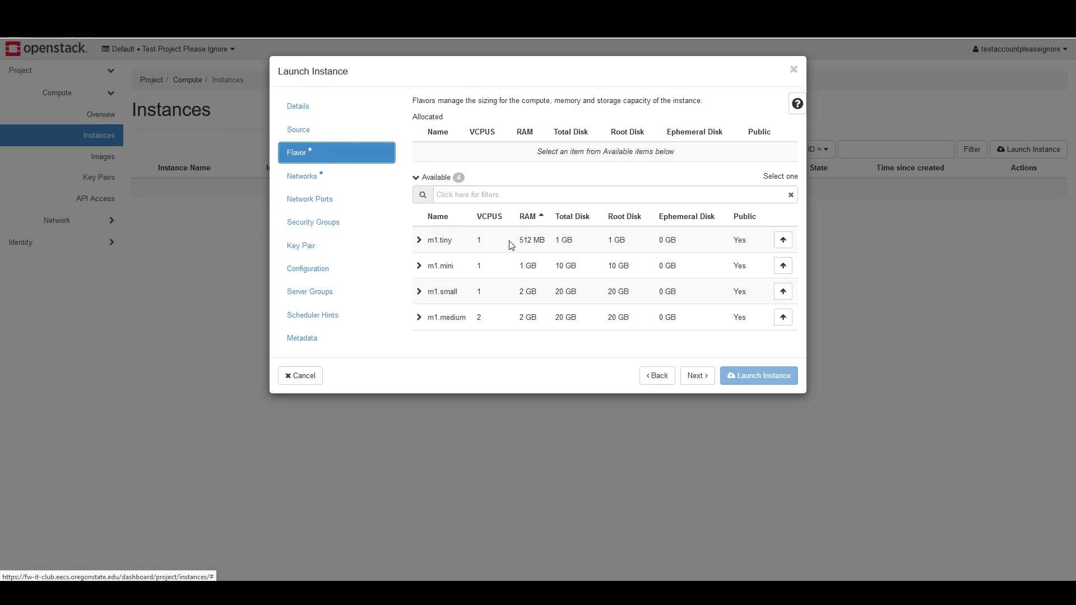
pyautogui.click(336, 133)
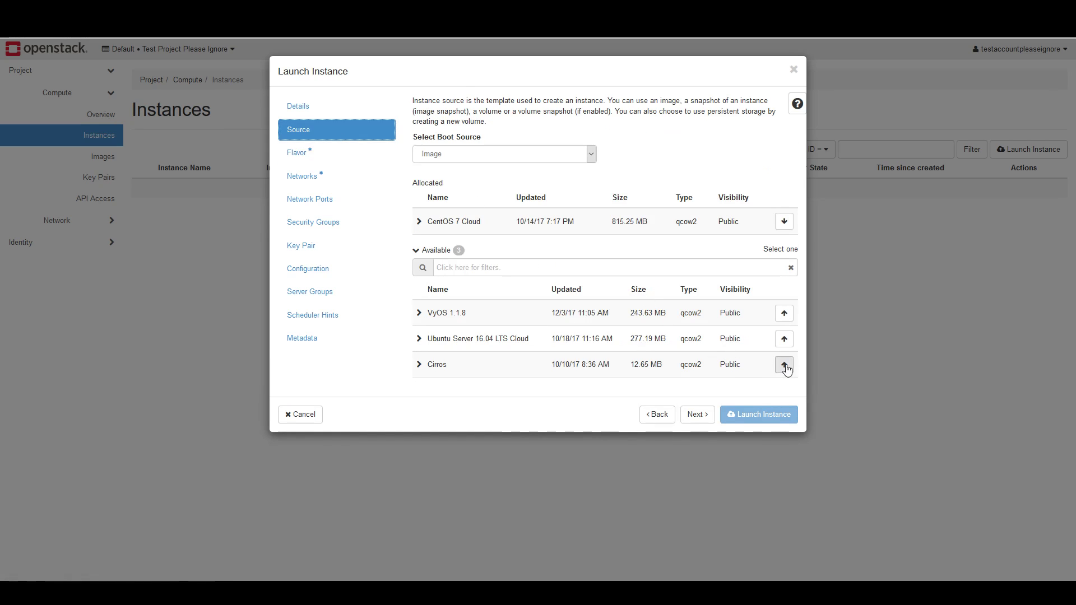
pyautogui.click(783, 365)
# Allocate the m1.tiny flavor and the provider network to the instance
pyautogui.click(328, 156)
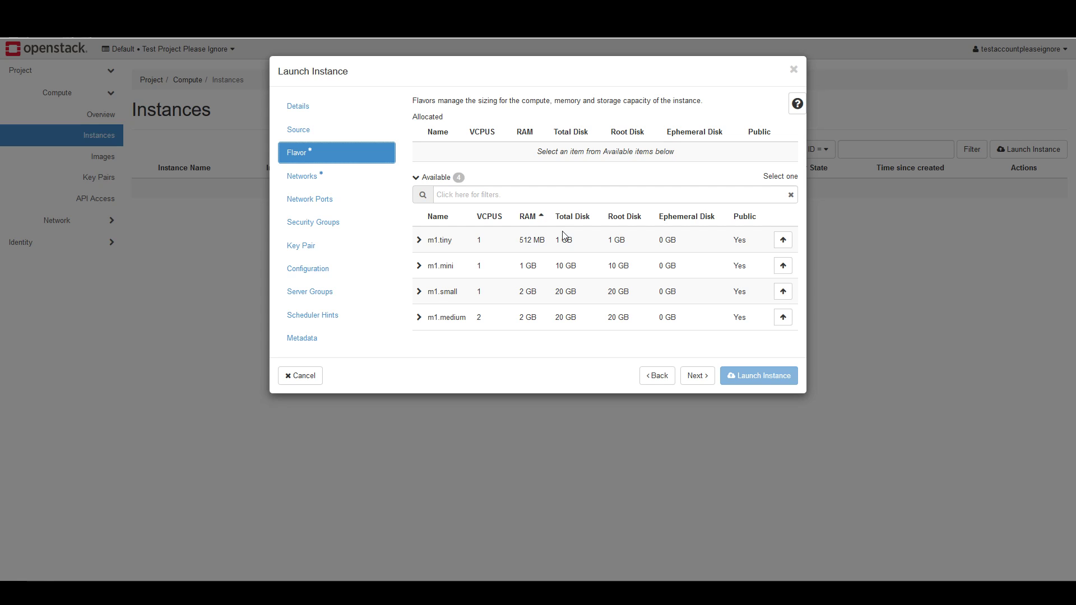
pyautogui.click(783, 243)
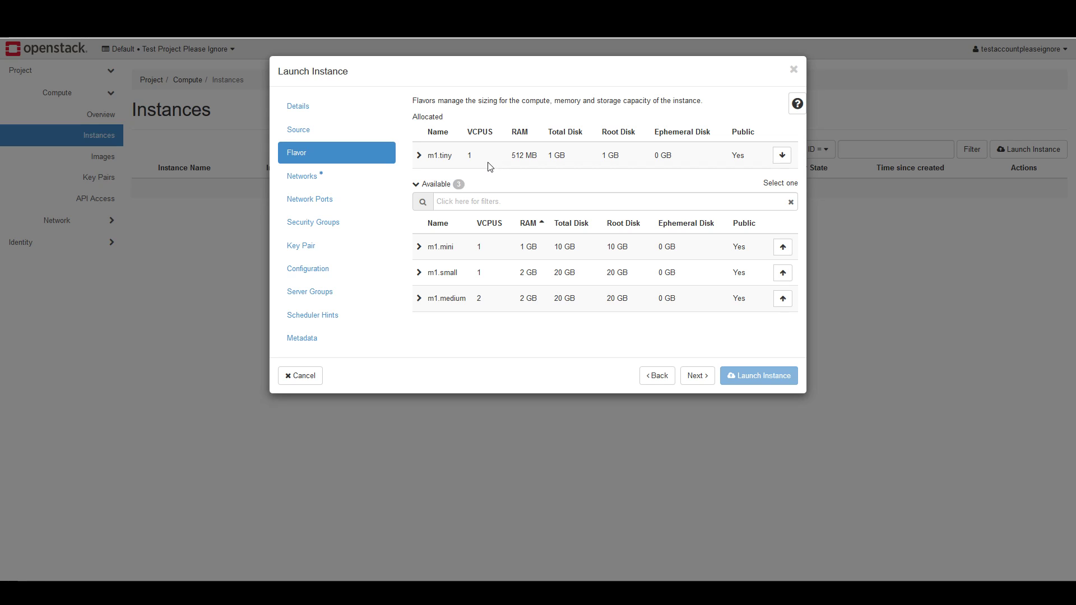
pyautogui.click(312, 178)
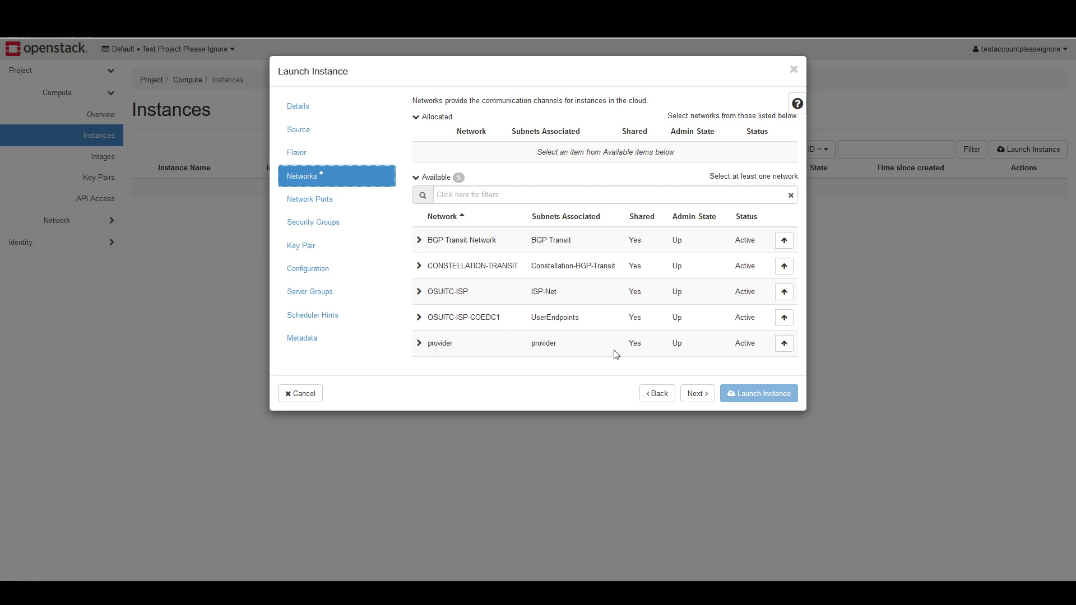
pyautogui.click(784, 343)
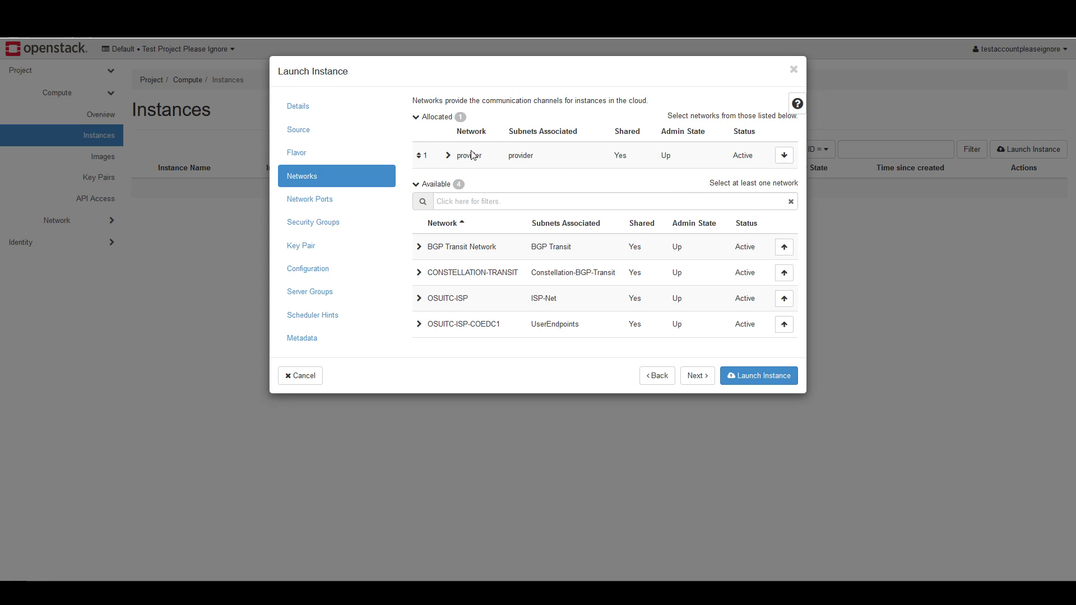
# Try allocating BGP Transit Network, CONSTELLATION-TRANSIT and OSUITC-ISP as additional networks, and remove all three from the instance
pyautogui.click(785, 248)
pyautogui.click(786, 277)
pyautogui.click(785, 305)
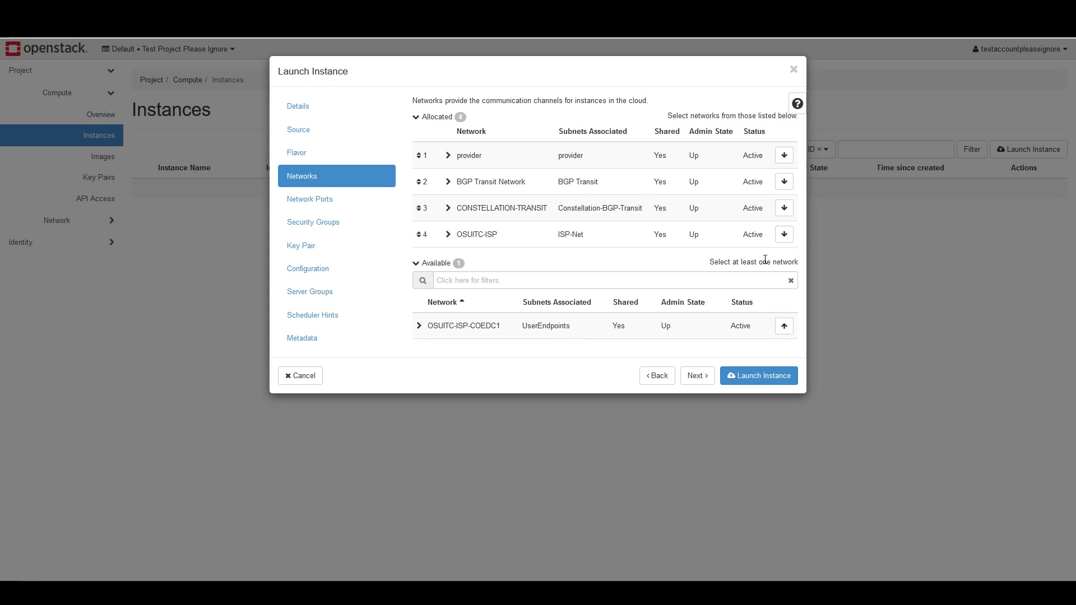
pyautogui.click(784, 236)
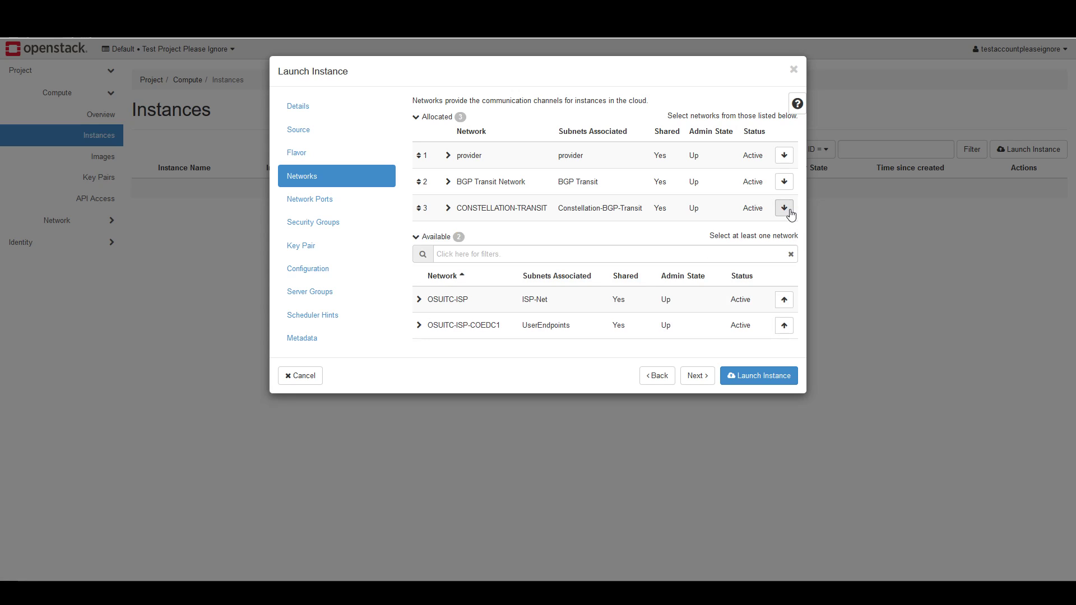
pyautogui.click(785, 208)
pyautogui.click(784, 181)
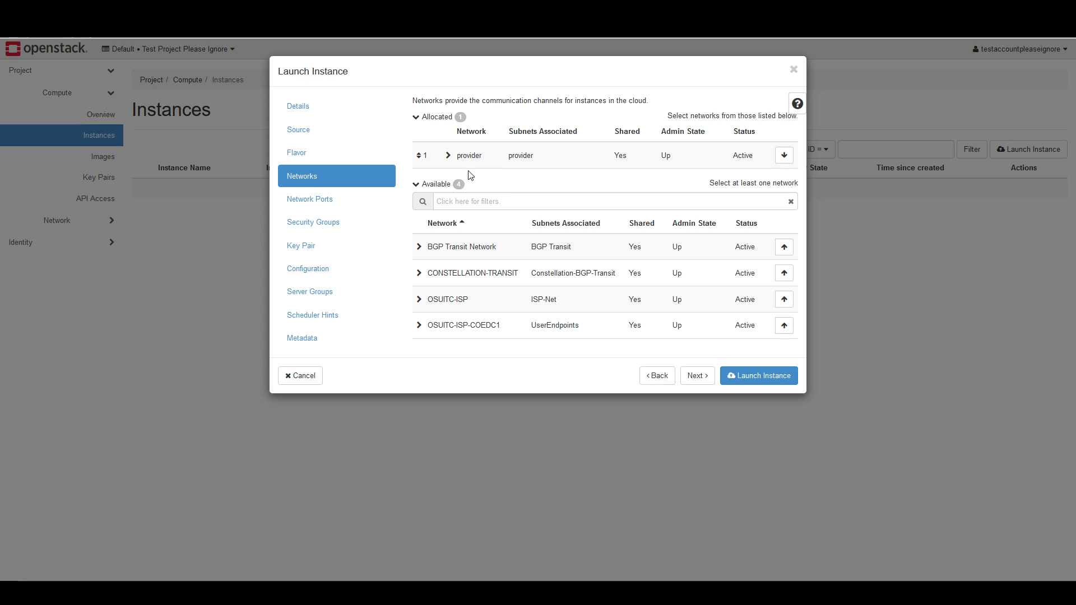
# Examine the instance's network ports and the rules of its default security group
pyautogui.click(325, 208)
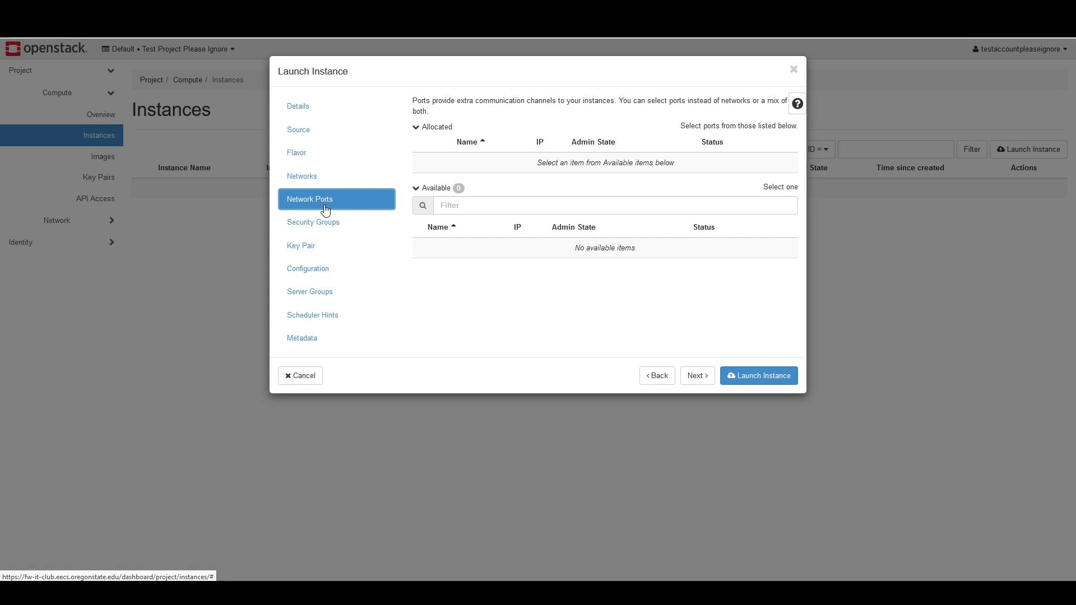
pyautogui.click(341, 231)
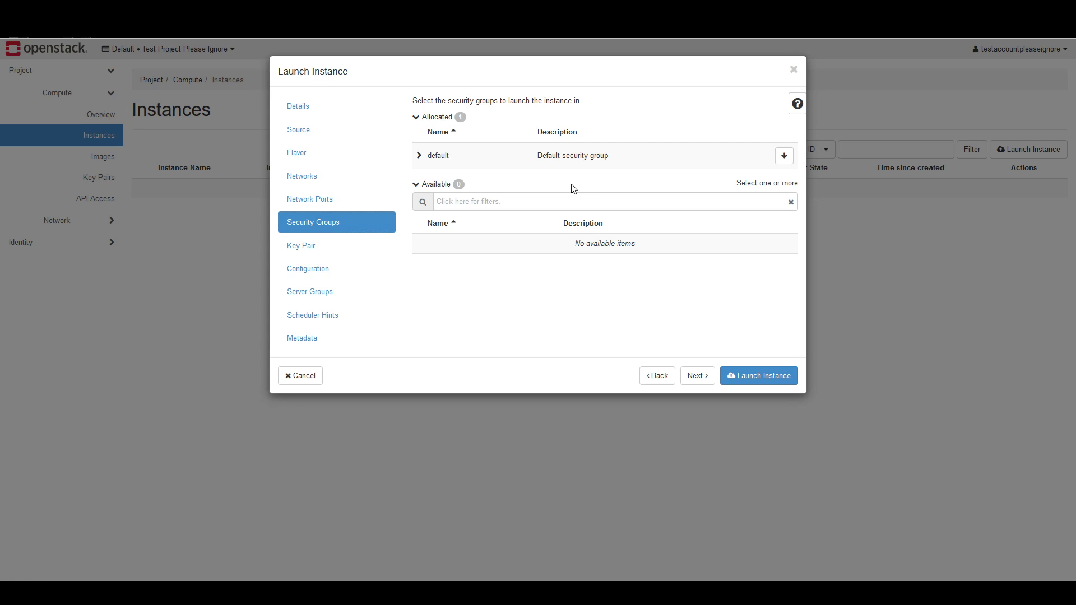
pyautogui.click(419, 157)
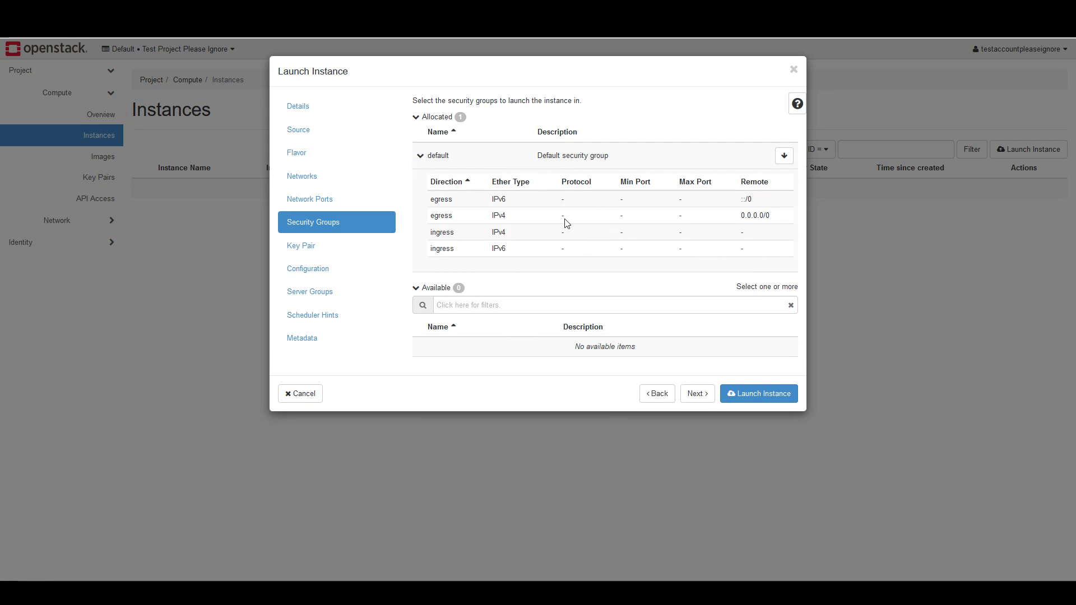
pyautogui.click(416, 119)
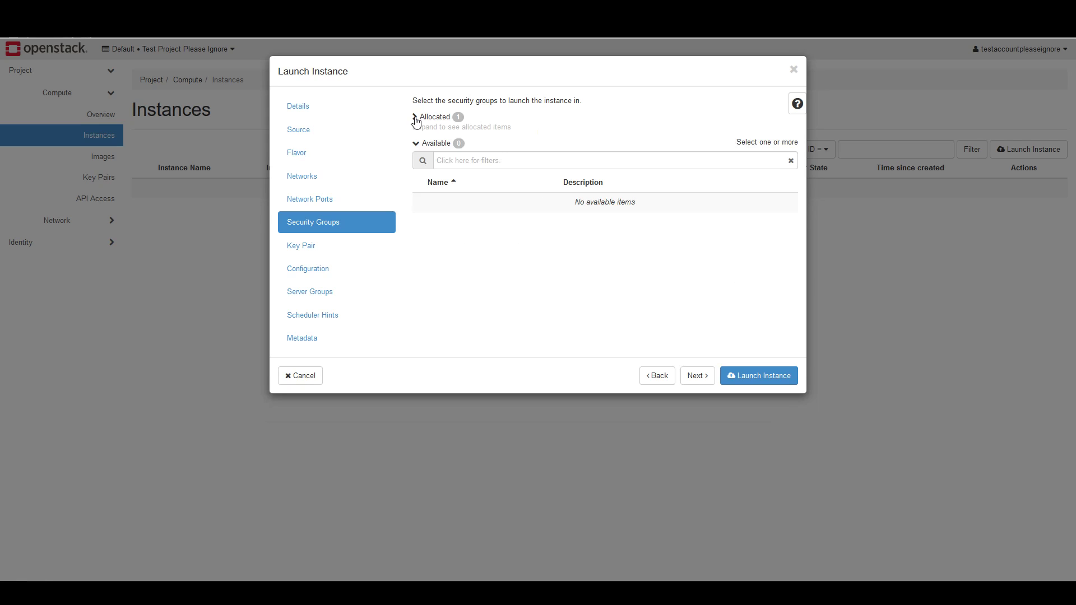
# Review the instance's key pair, customization script and metadata options
pyautogui.click(336, 249)
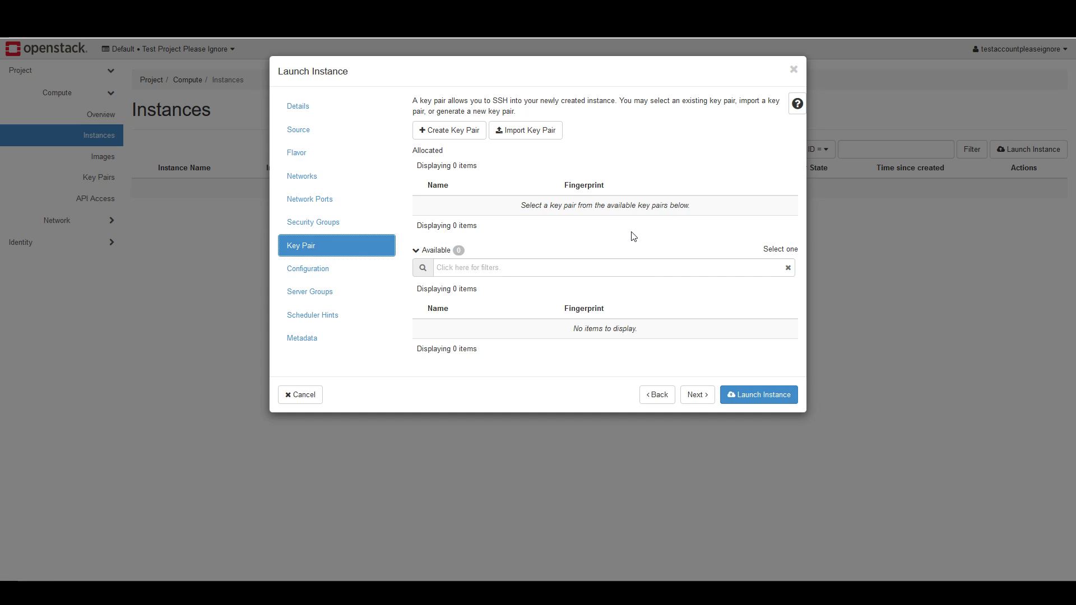
pyautogui.click(310, 282)
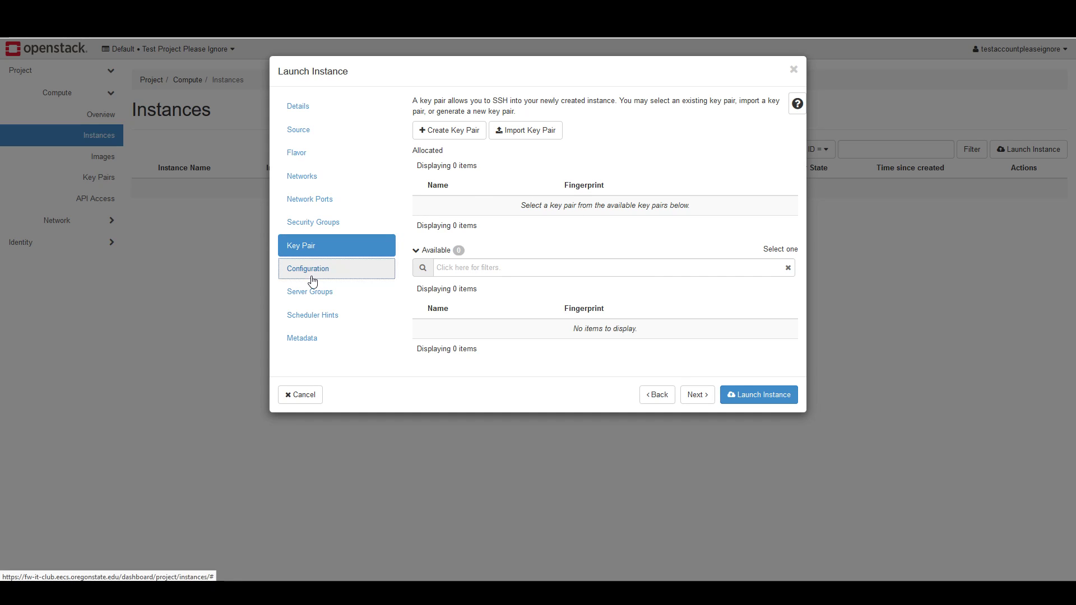
pyautogui.click(451, 192)
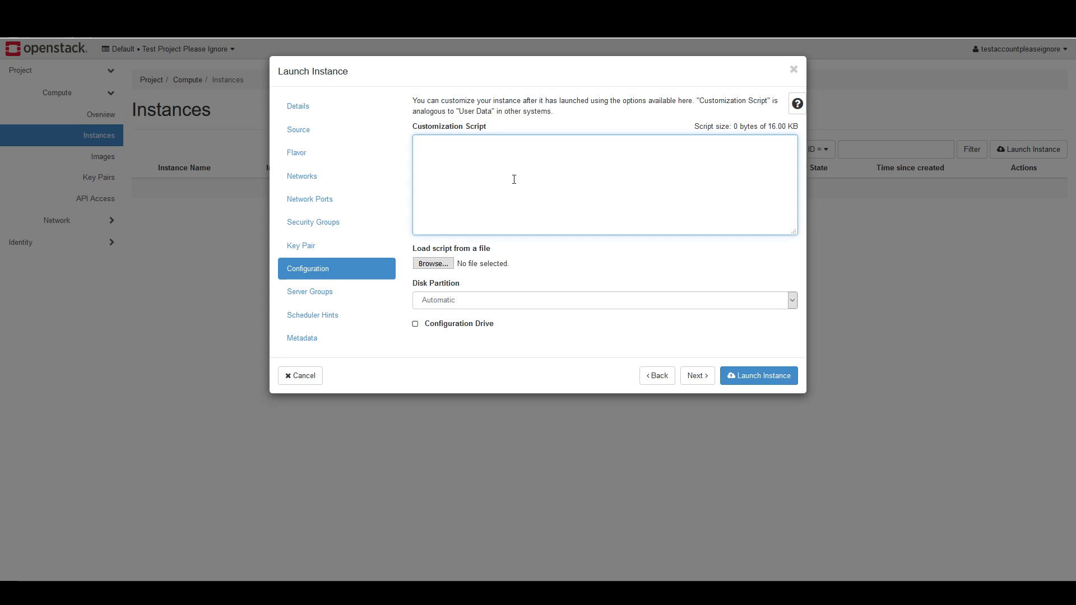
pyautogui.click(319, 347)
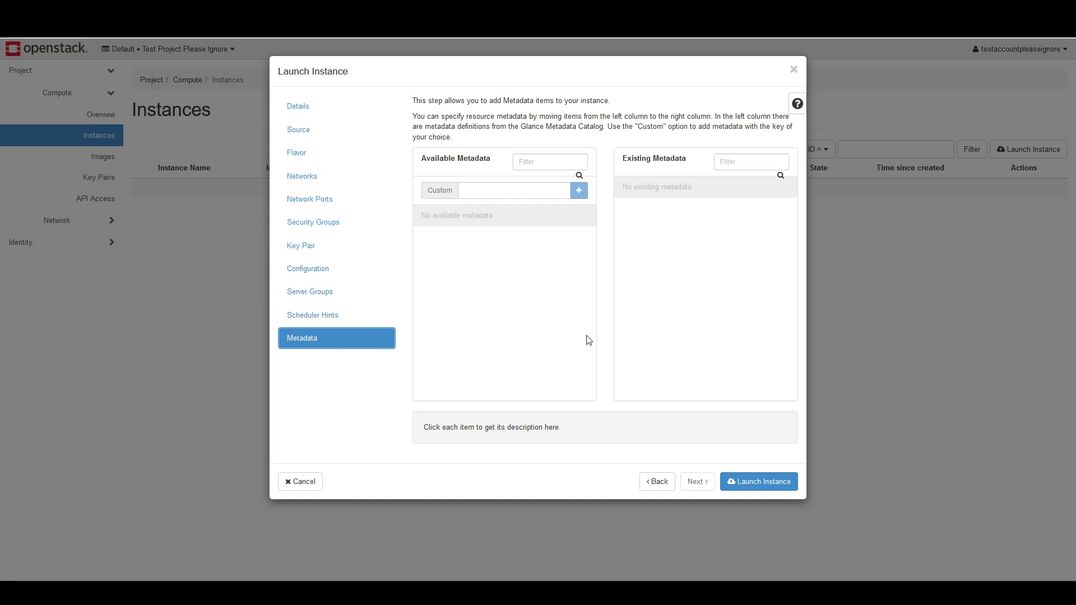
# Check the scheduler hints and launch TestInstance with the configured settings
pyautogui.click(351, 324)
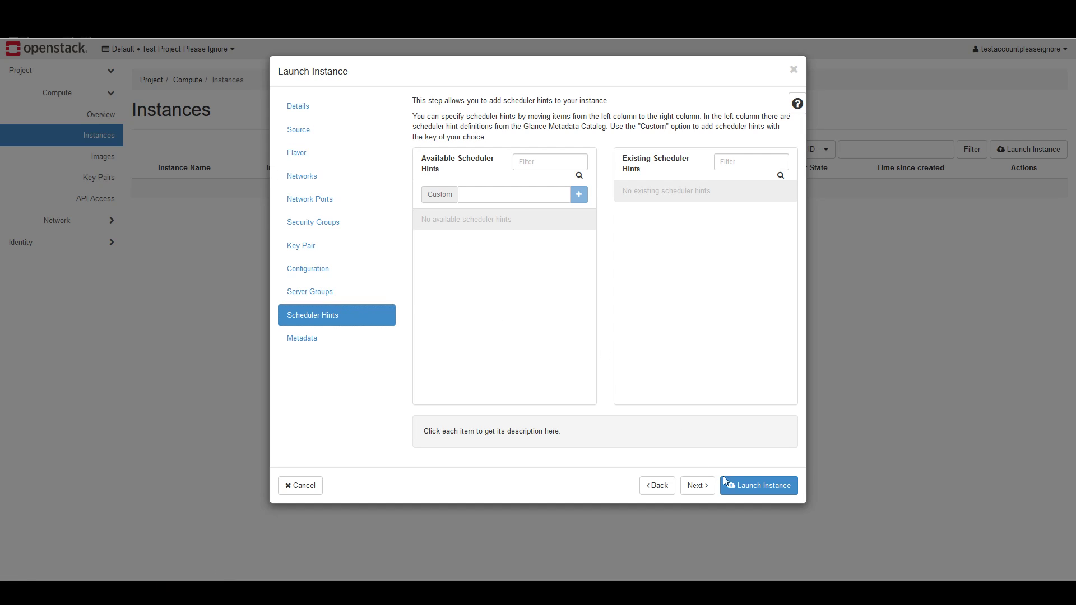
pyautogui.click(763, 491)
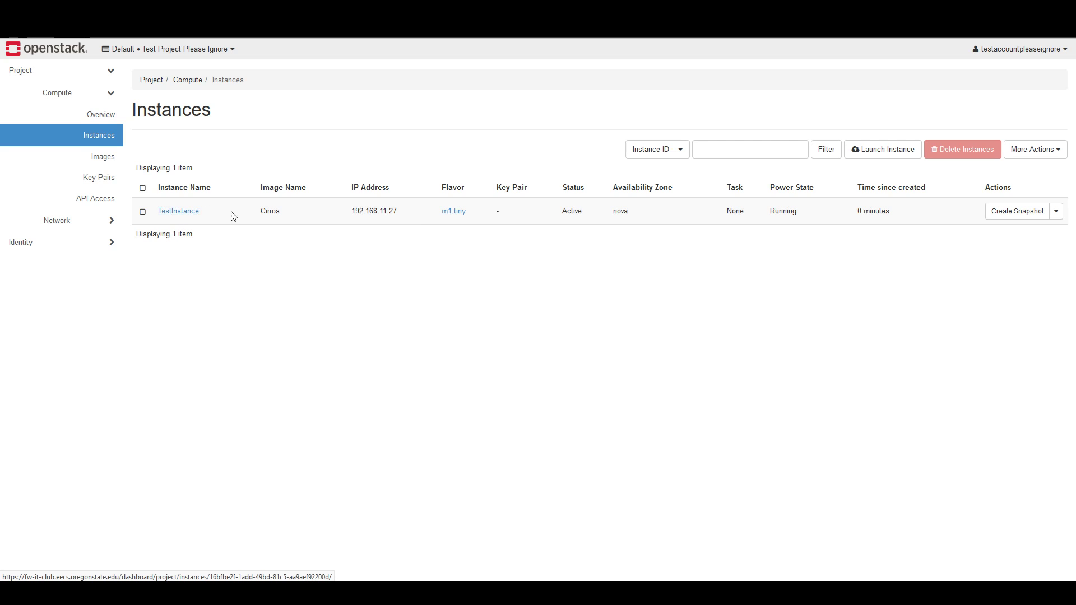
pyautogui.click(1056, 212)
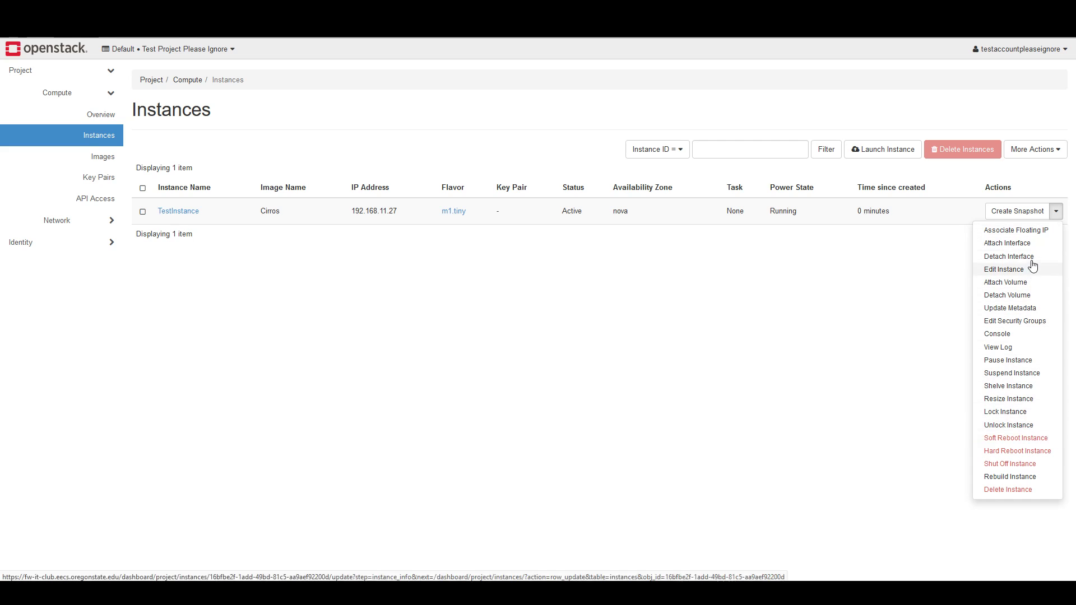
pyautogui.click(644, 276)
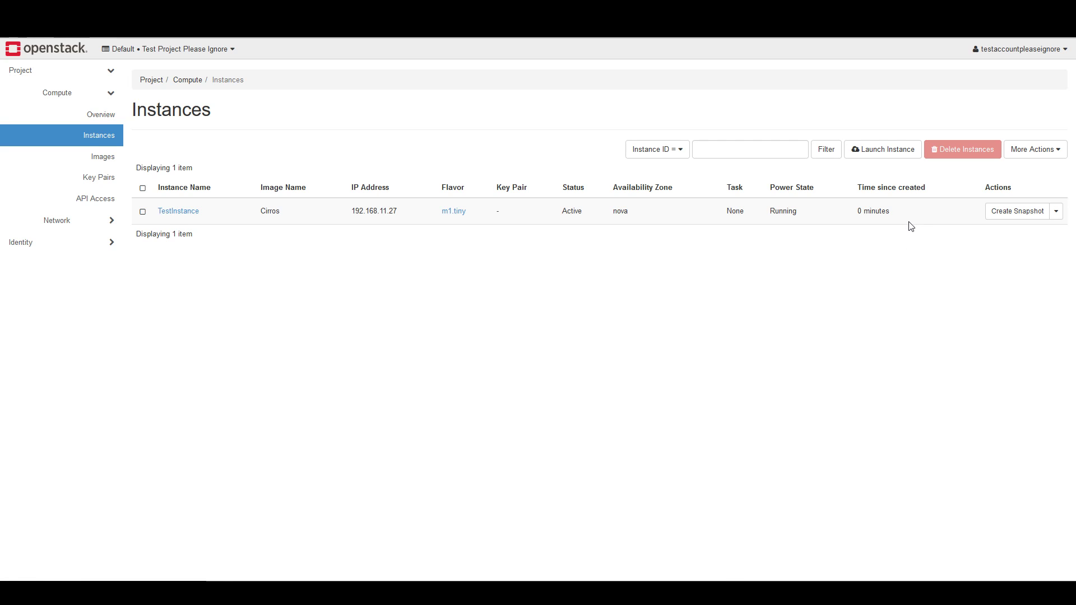
# Open the console of TestInstance and look over its boot output and login prompt
pyautogui.click(1056, 218)
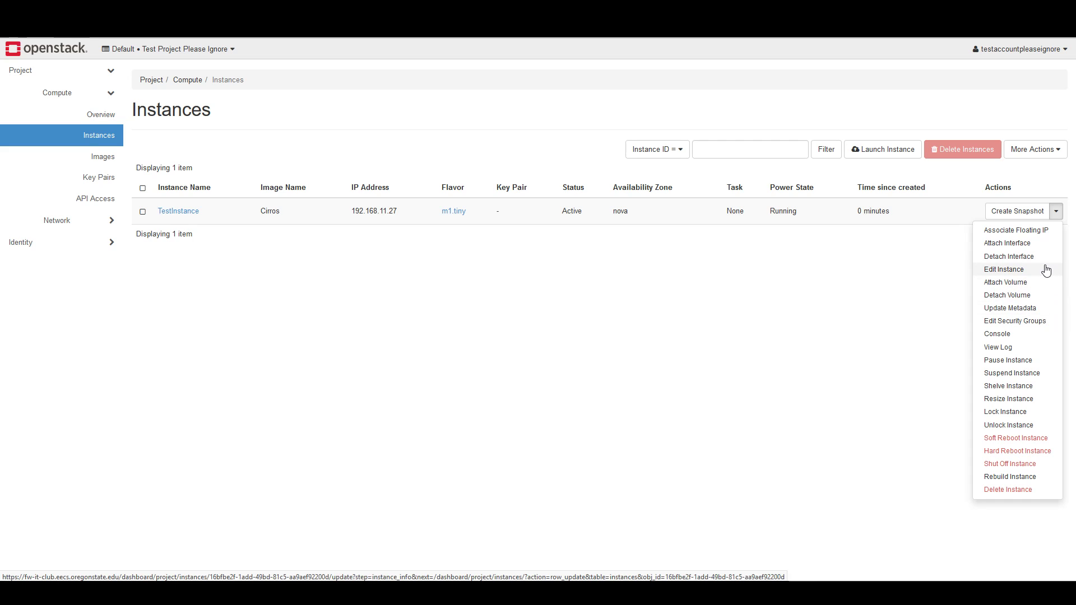
pyautogui.click(994, 335)
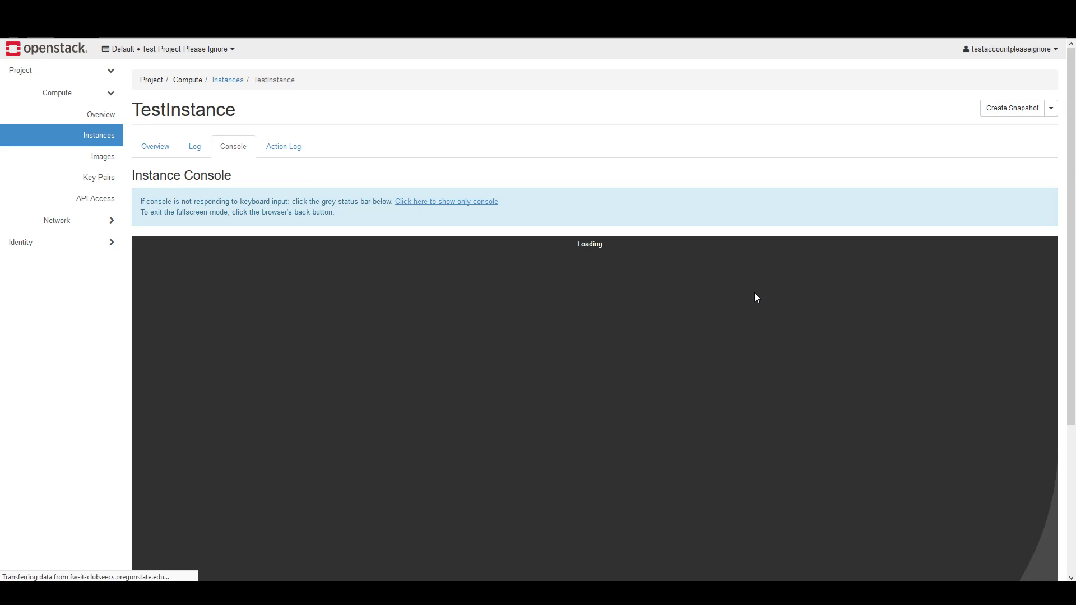
pyautogui.scroll(-1, 792, 193)
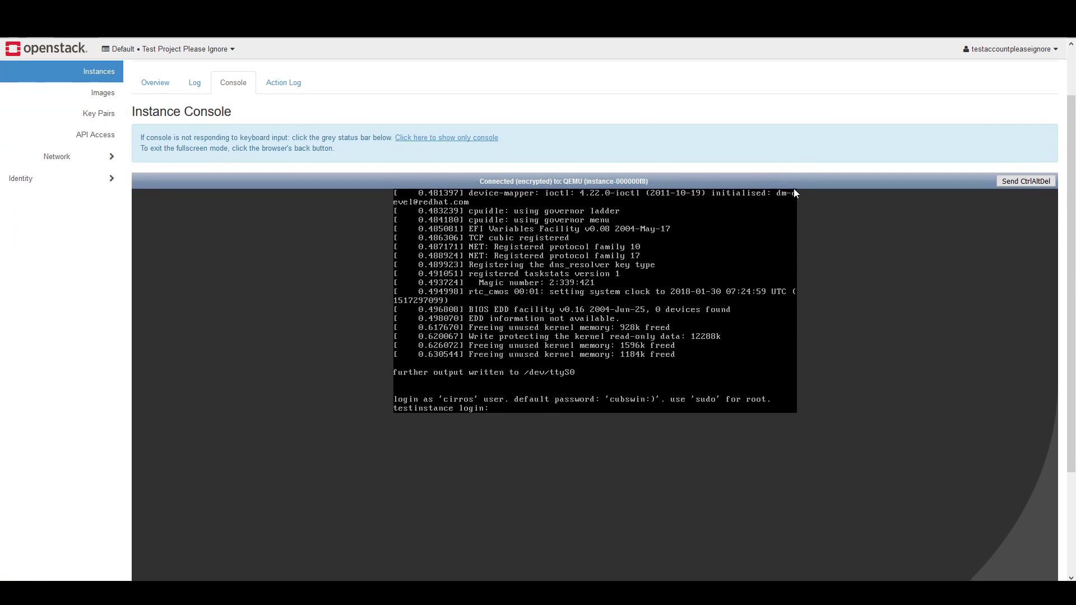
pyautogui.scroll(-1, 818, 191)
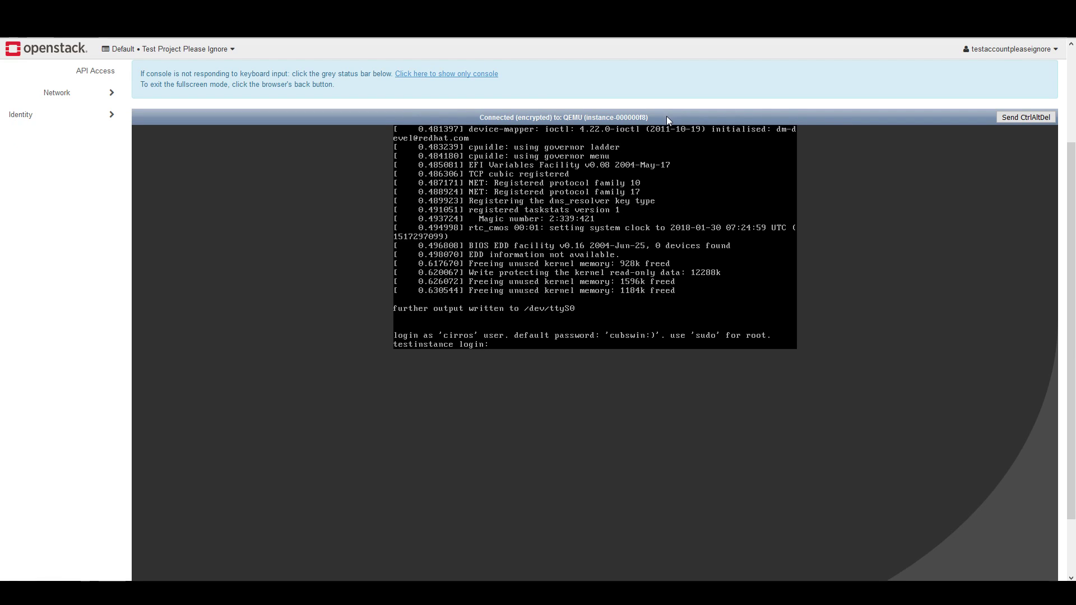
pyautogui.scroll(3, 718, 119)
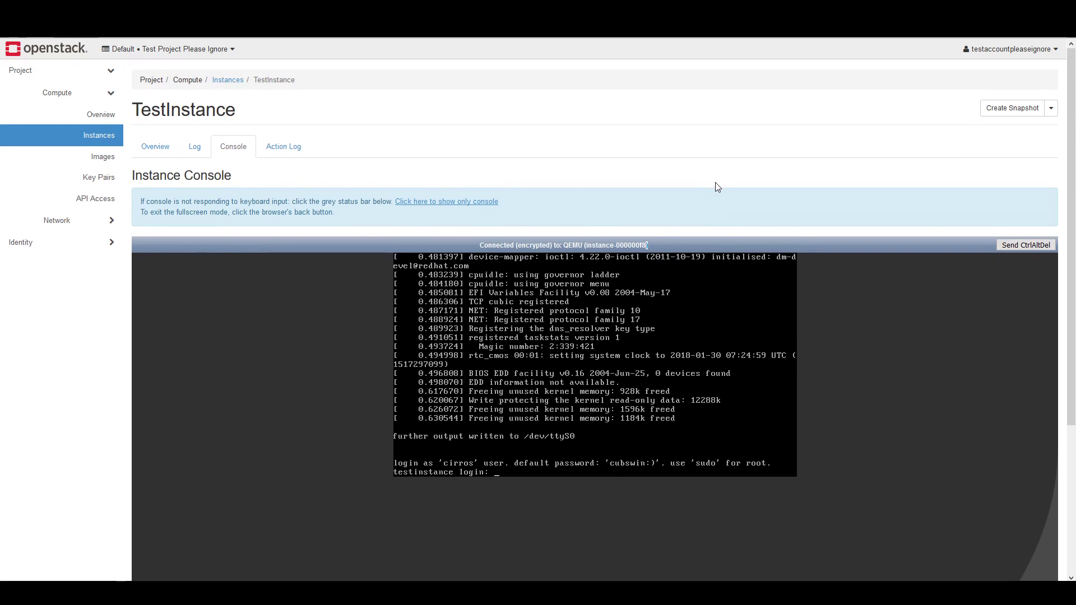
pyautogui.doubleClick(678, 160)
pyautogui.click(635, 179)
pyautogui.write('adfadfasdf')
# Log in to the instance's console as cirros, entering the account's default password
pyautogui.moveTo(1069, 157); pyautogui.dragTo(1069, 224)
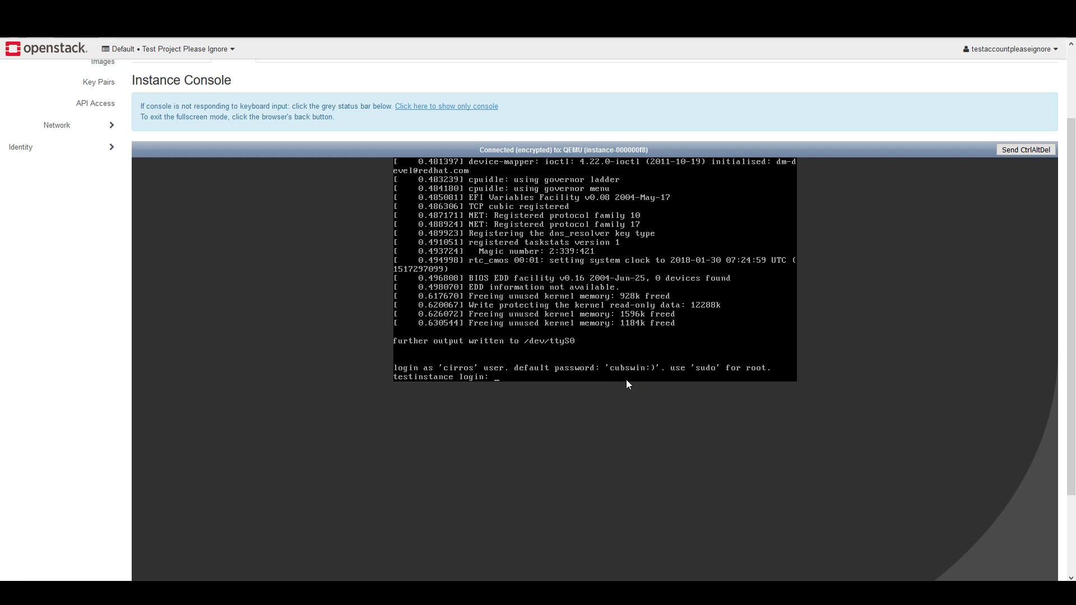
pyautogui.write('cirros')
pyautogui.press('Return')
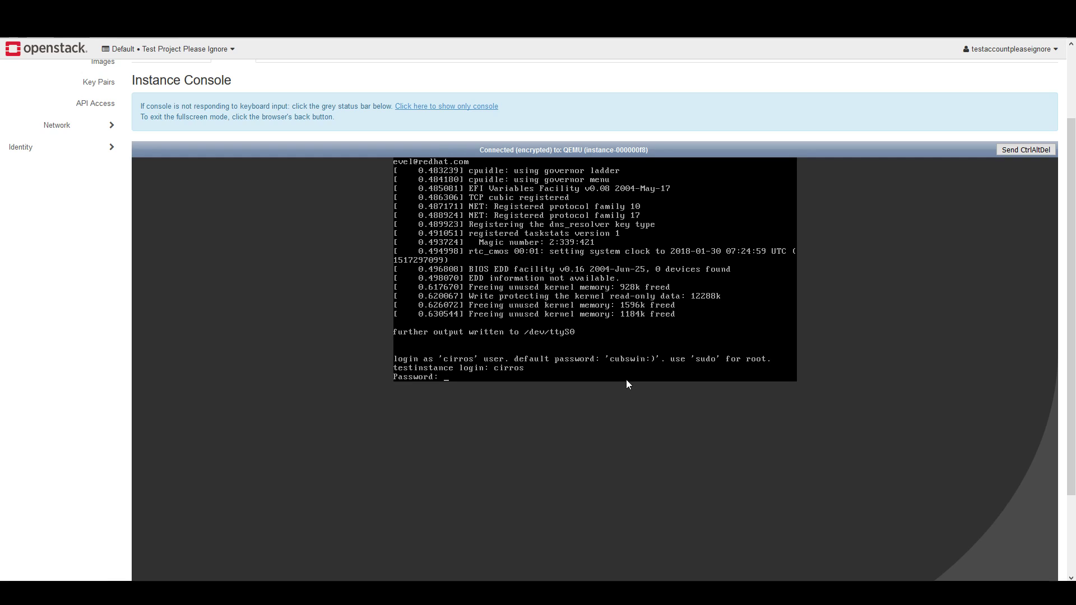
pyautogui.press('Return')
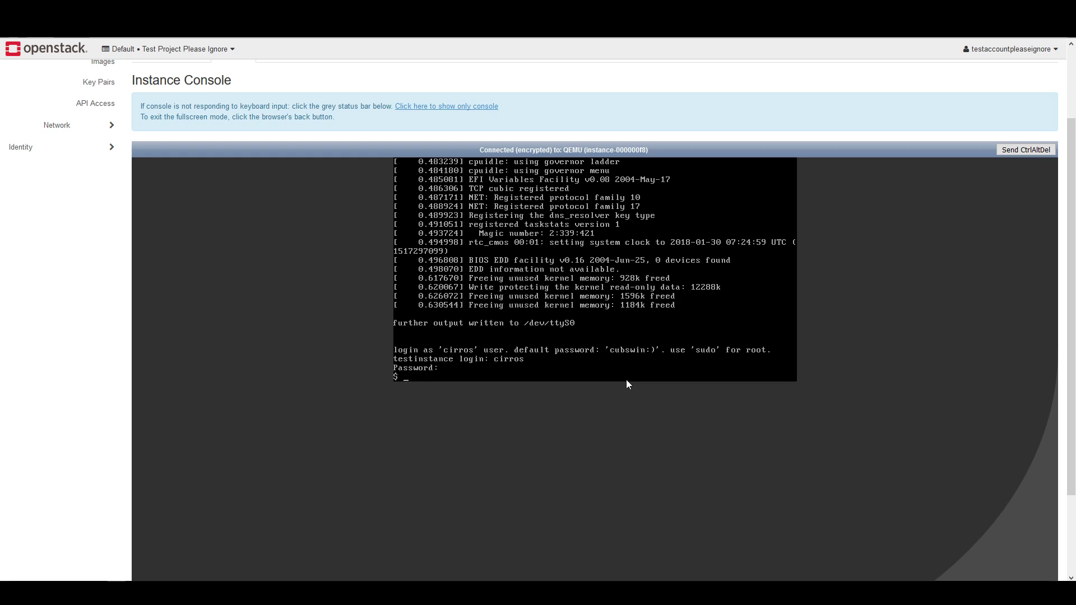
# Run ifconfig to inspect the instance's network interfaces and resolve google.com with nslookup
pyautogui.write('ifconfig')
pyautogui.press('Return')
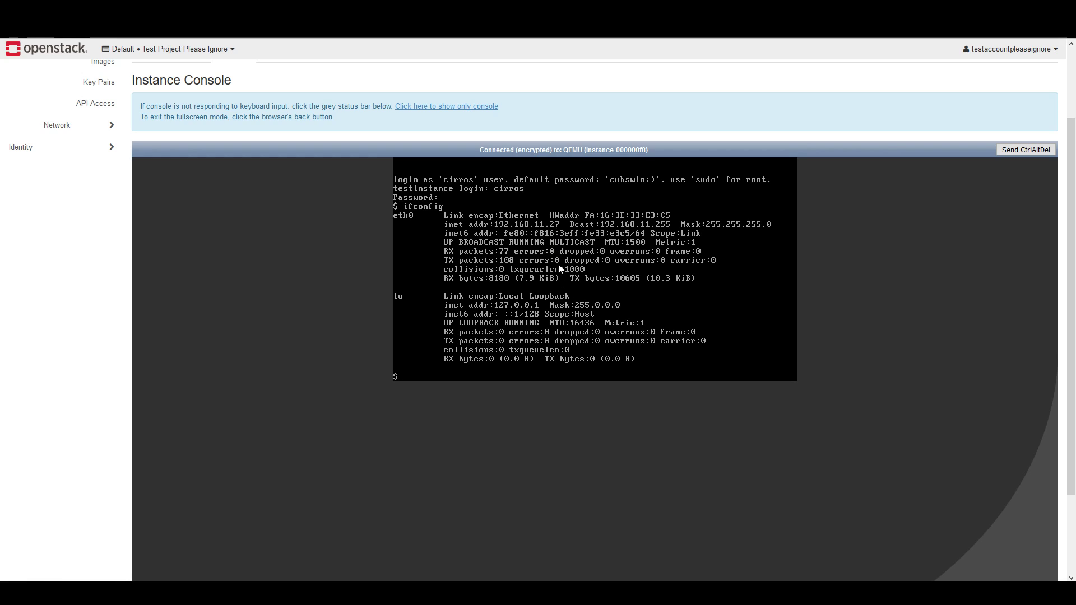
pyautogui.write('nslookup google.com')
pyautogui.press('Return')
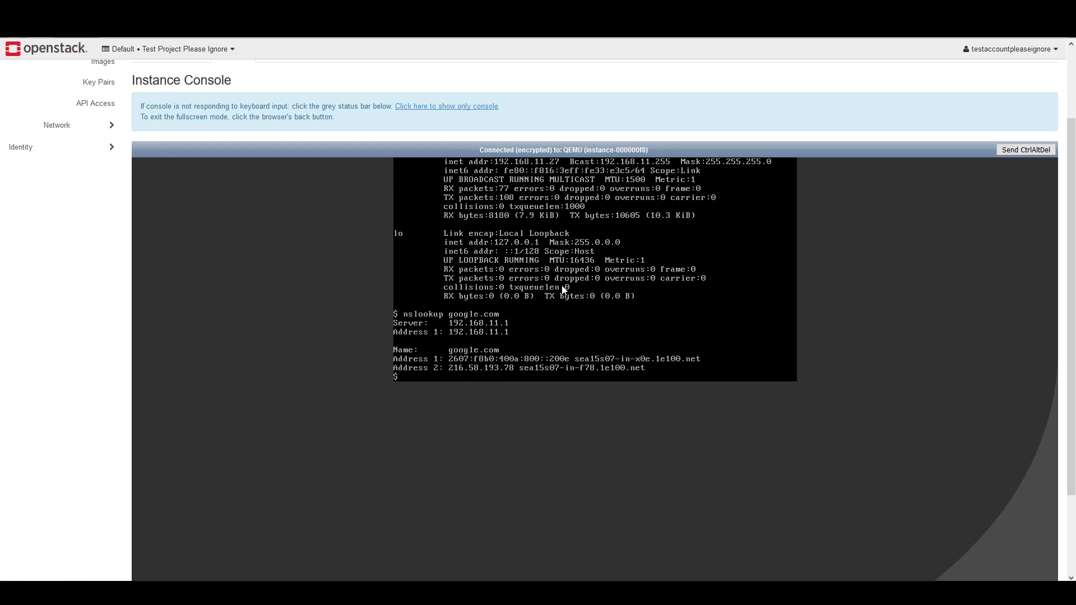
# Test internet connectivity with ping google.com, and stop the ping after several replies
pyautogui.write('ping google.com')
pyautogui.press('Return')
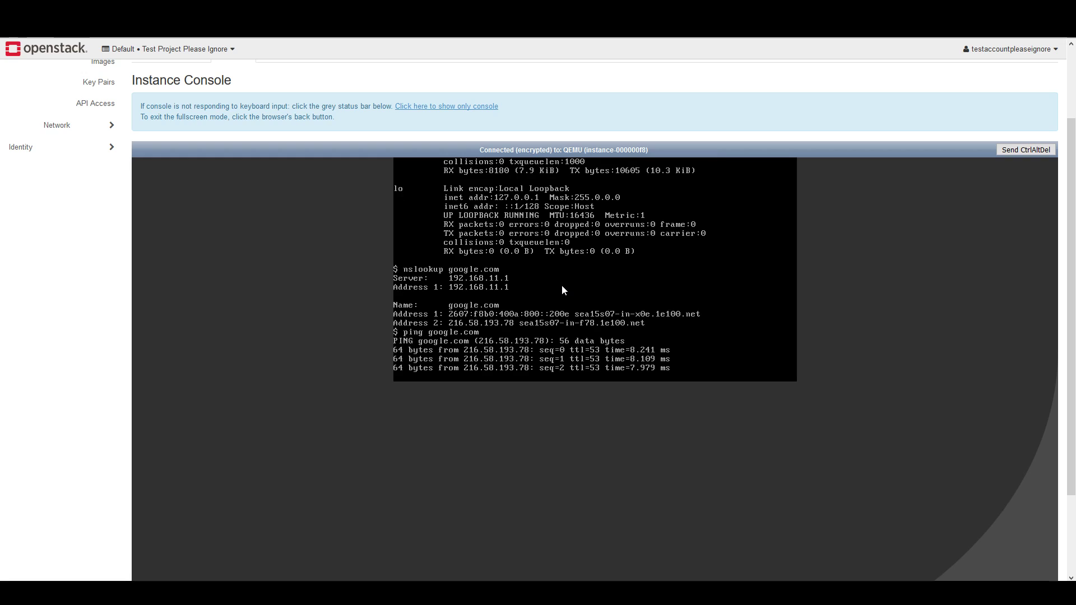
pyautogui.hotkey('ctrl', 'c')
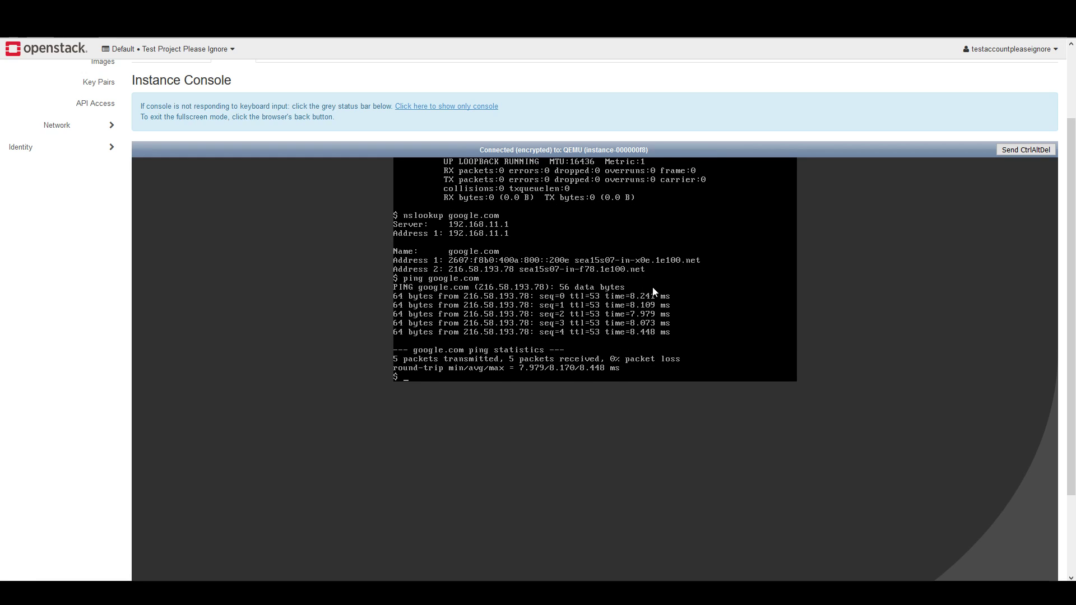
# Return to the project's instance list and delete TestInstance, confirming the deletion
pyautogui.scroll(3, 861, 239)
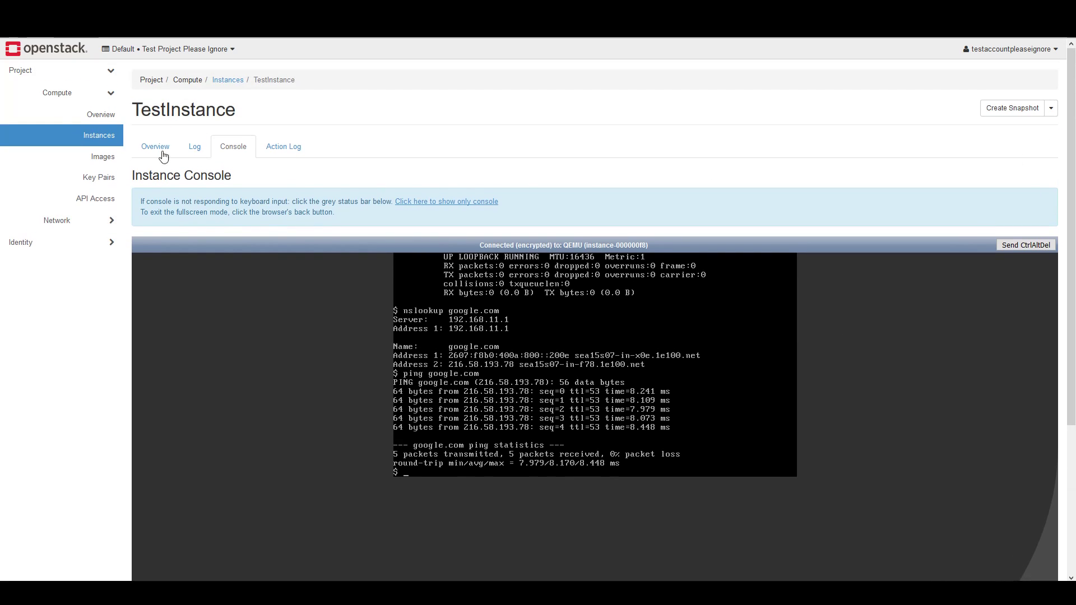
pyautogui.click(110, 137)
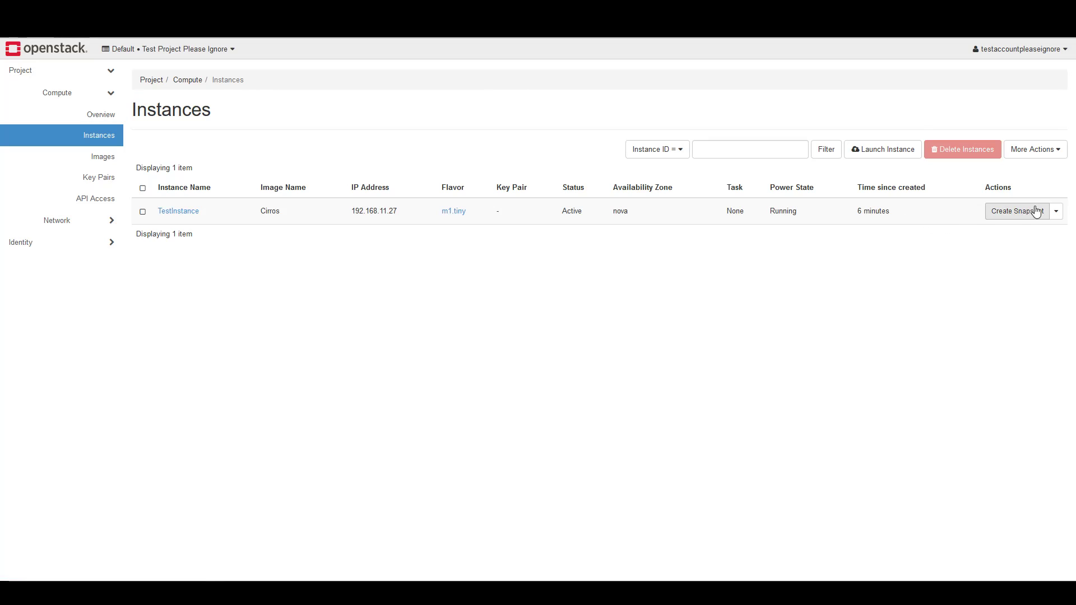
pyautogui.click(1056, 211)
pyautogui.click(1003, 488)
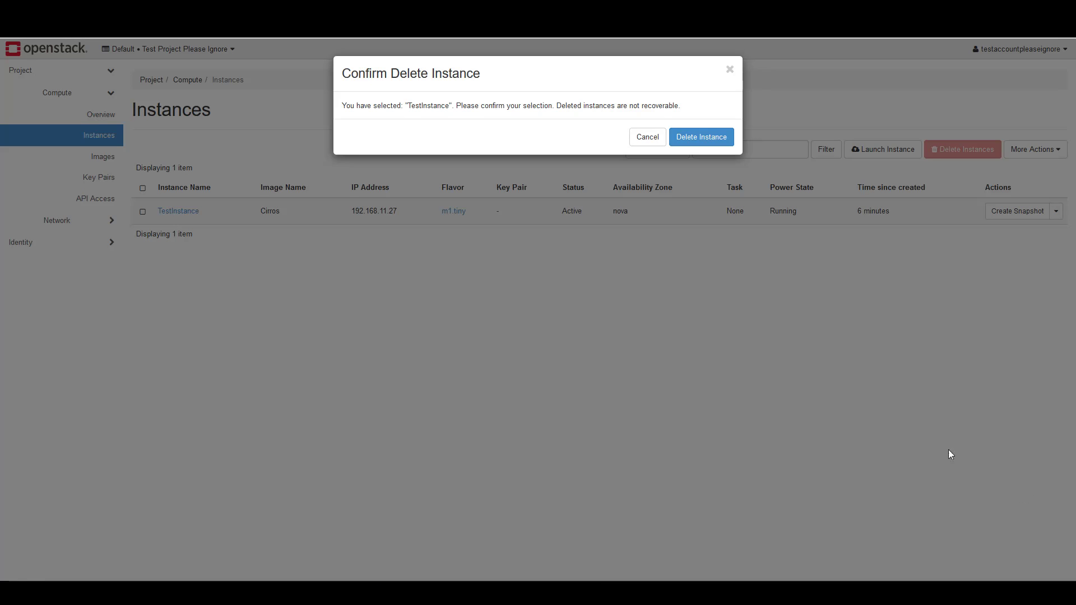
pyautogui.click(707, 142)
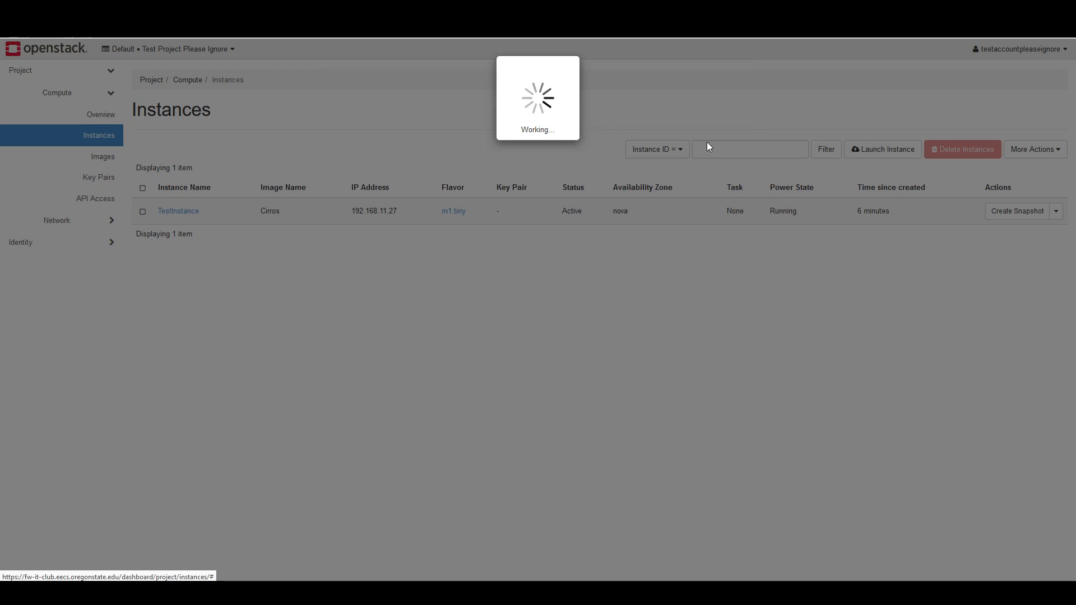